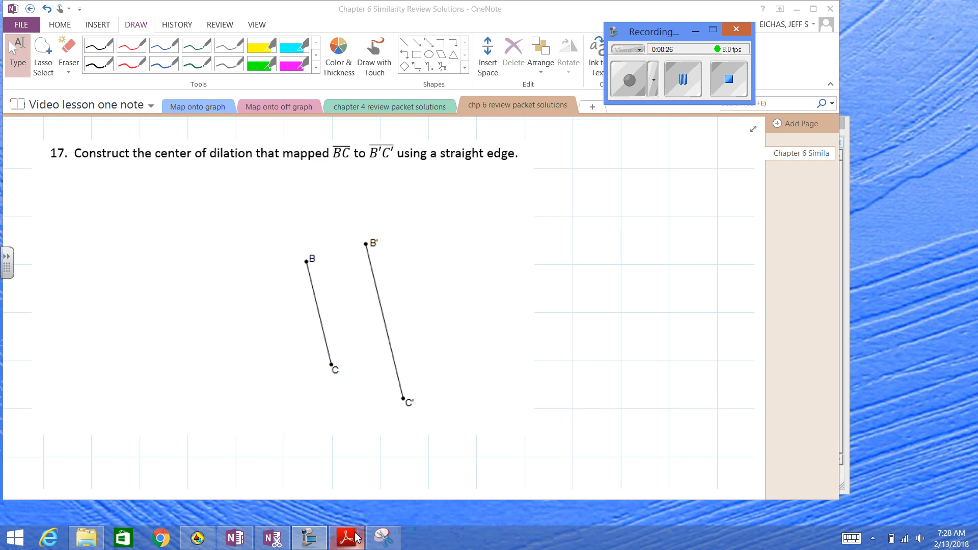
Switch to The Geometer's Sketchpad and shift segment BC slightly down and closer to segment B'C'
mouse_move(204, 543)
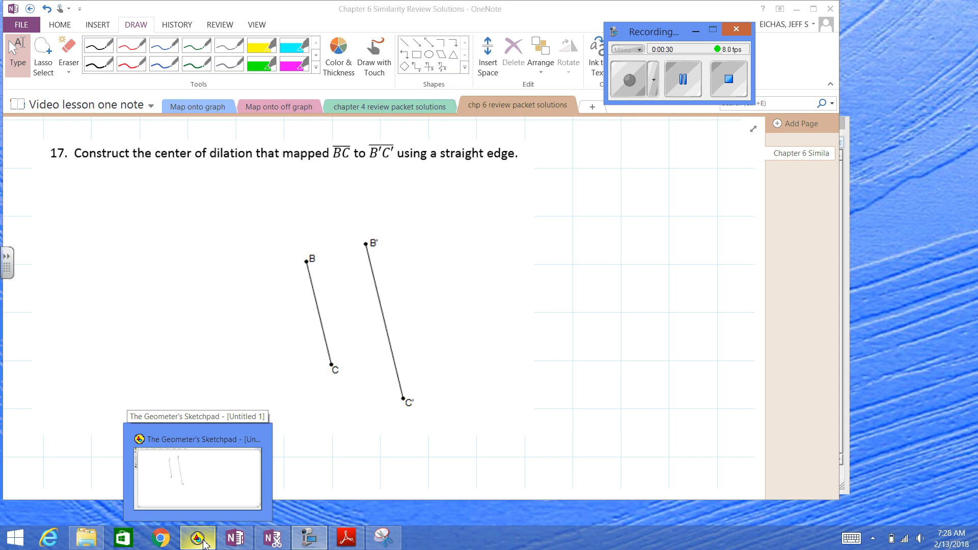
click(204, 543)
click(330, 236)
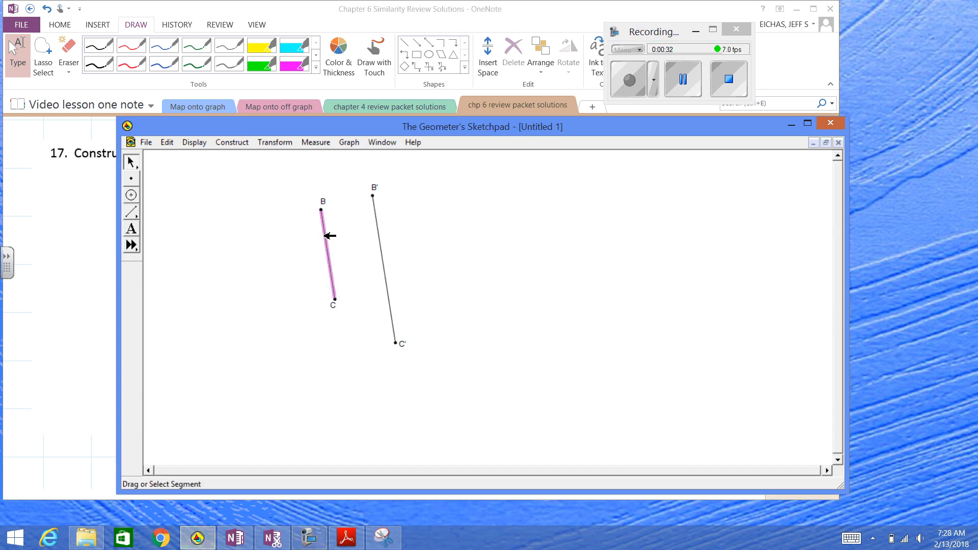
mouse_move(330, 236)
mouse_down()
mouse_move(339, 259)
mouse_move(335, 243)
mouse_up()
click(399, 219)
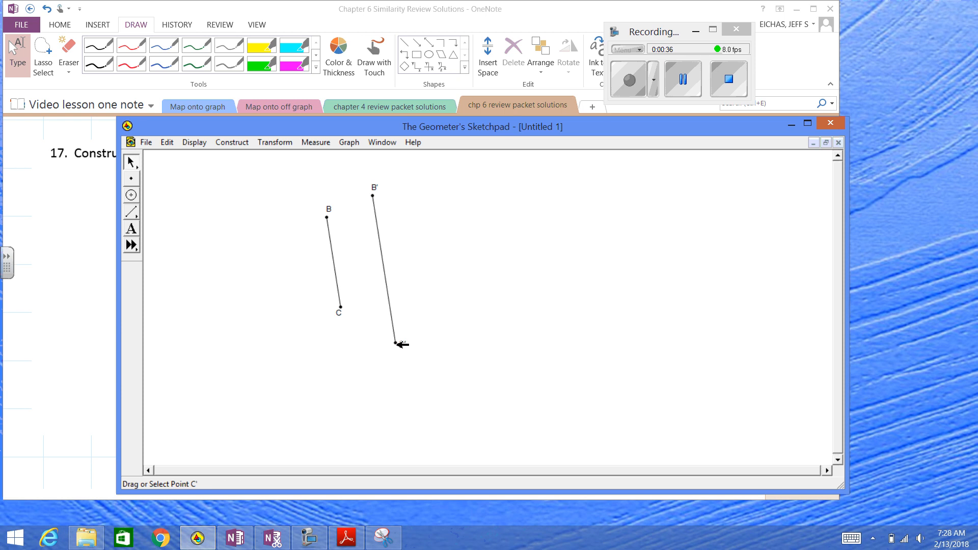
Construct the line through points B and B', nudging the label of B slightly to the left
click(376, 197)
click(327, 217)
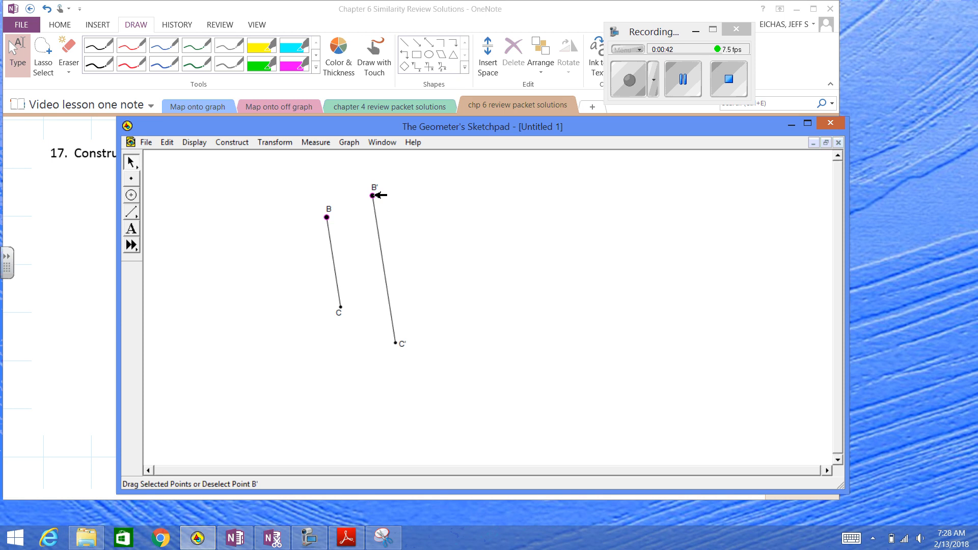
drag(329, 210, 324, 210)
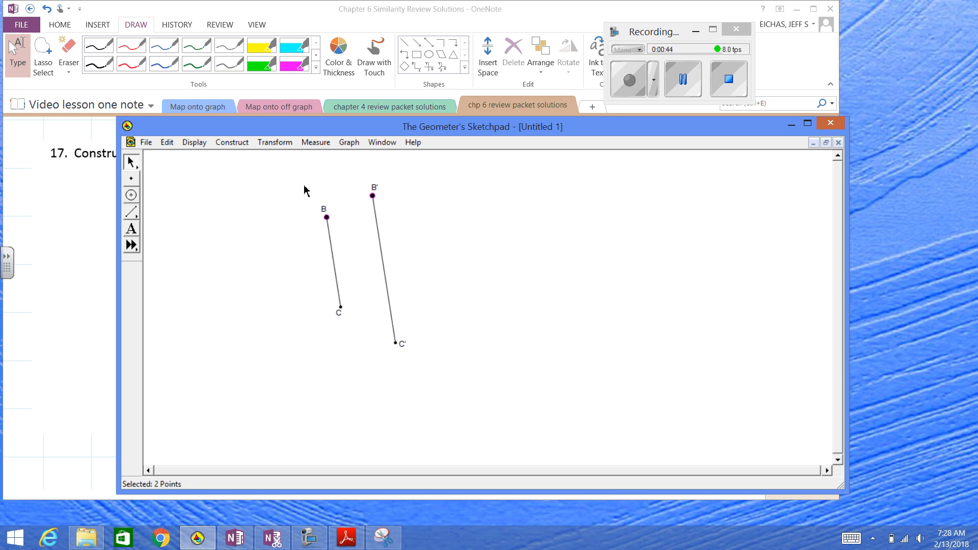
click(237, 143)
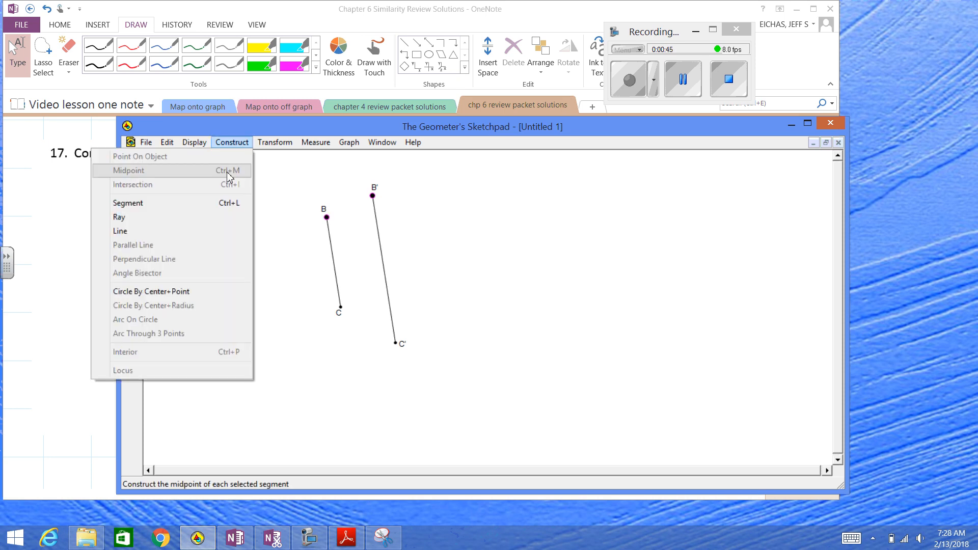
click(224, 231)
click(285, 186)
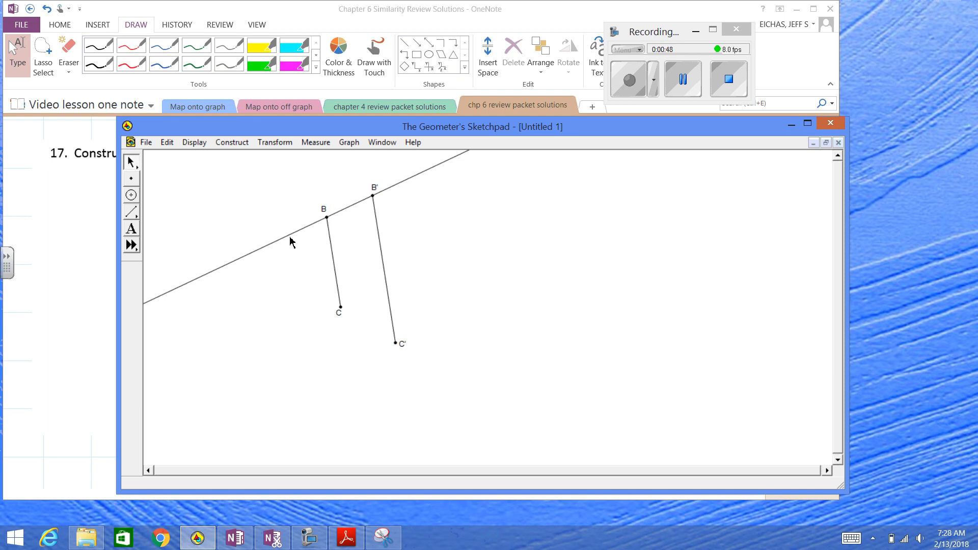
click(291, 234)
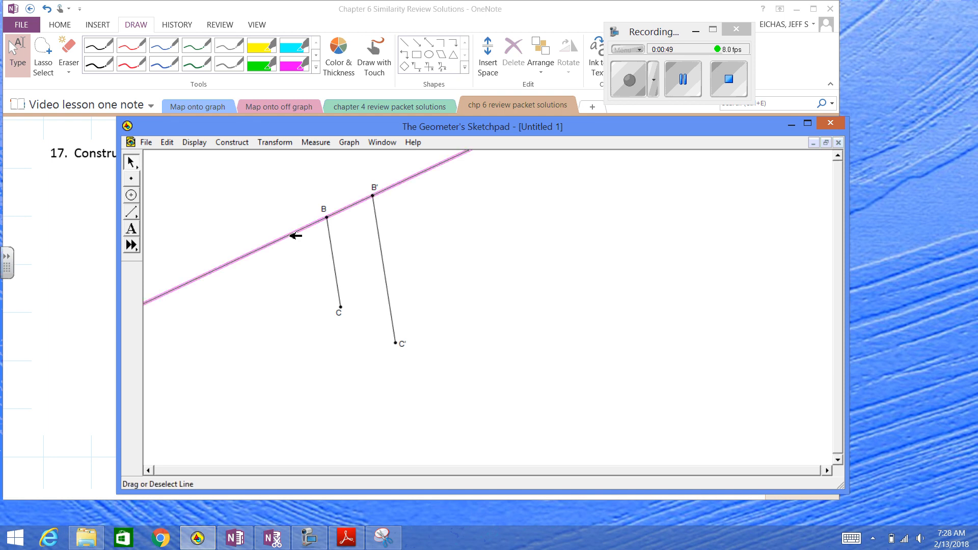
click(289, 268)
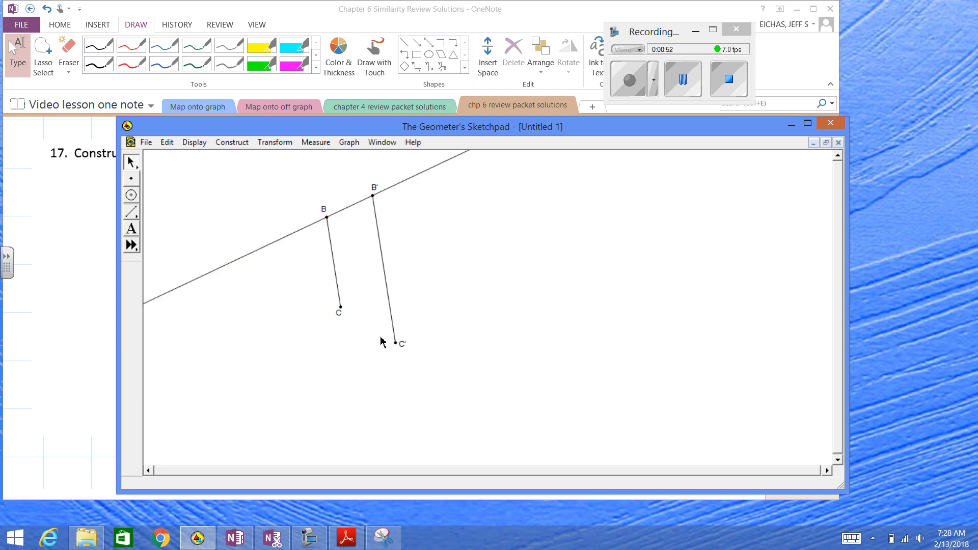
Construct the line through points C and C'
click(396, 344)
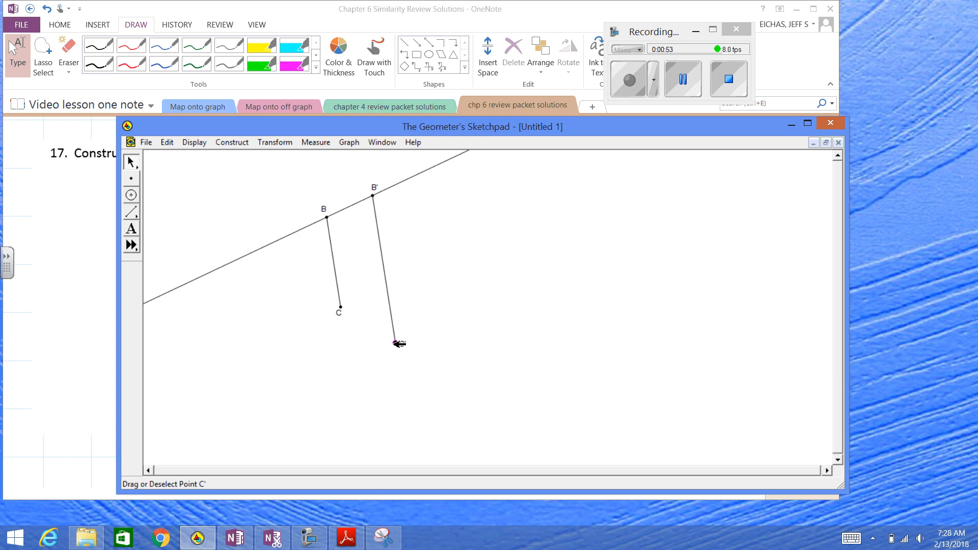
click(341, 308)
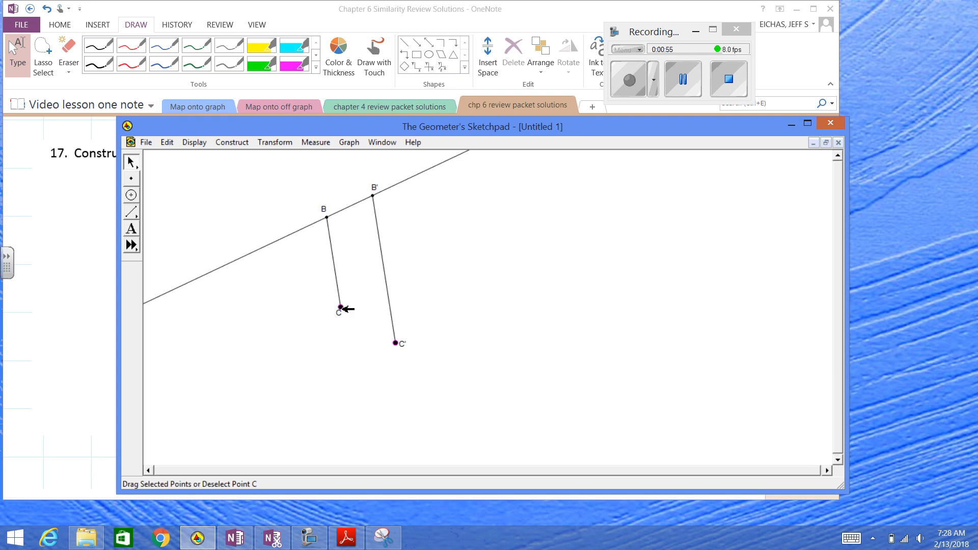
click(229, 144)
click(217, 230)
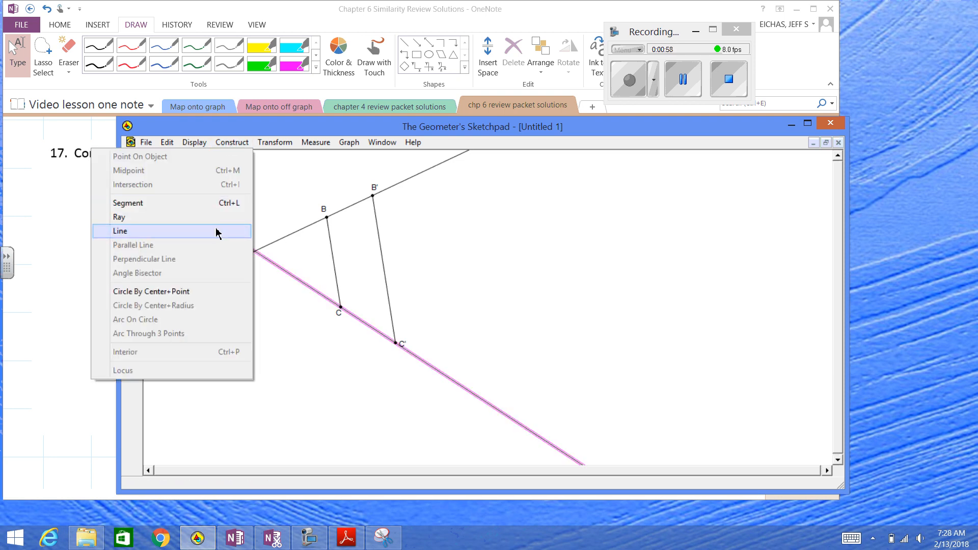
click(259, 191)
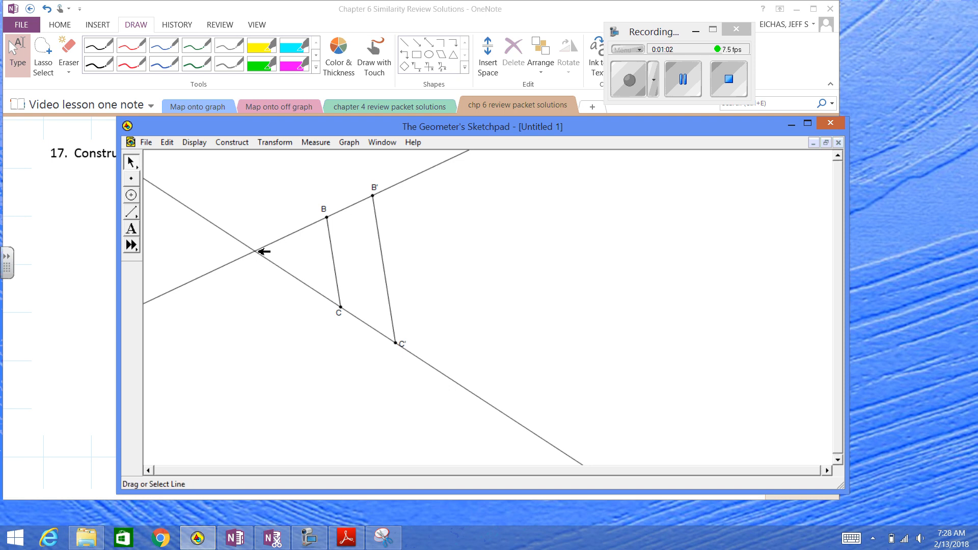
Mark the intersection point of lines BB' and CC' as the center of dilation
click(256, 251)
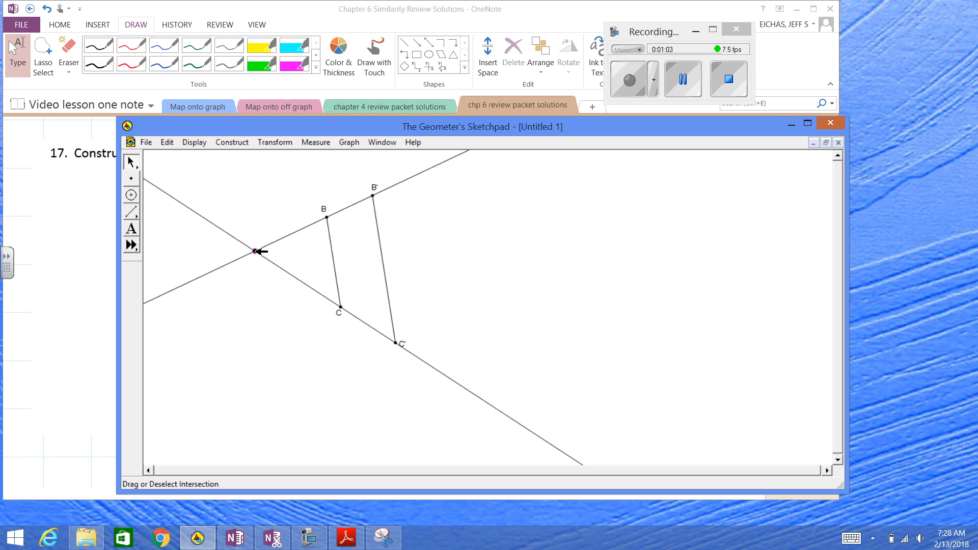
click(272, 217)
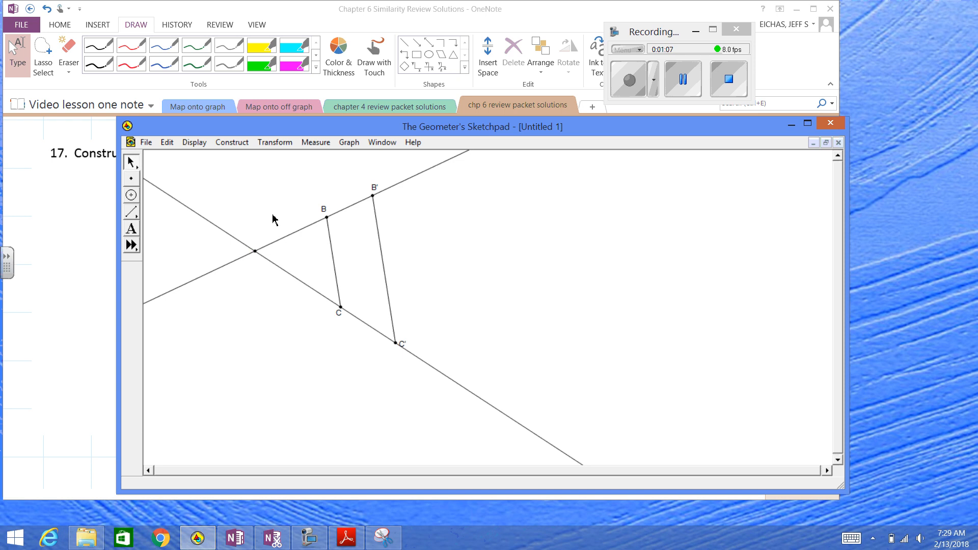
click(255, 251)
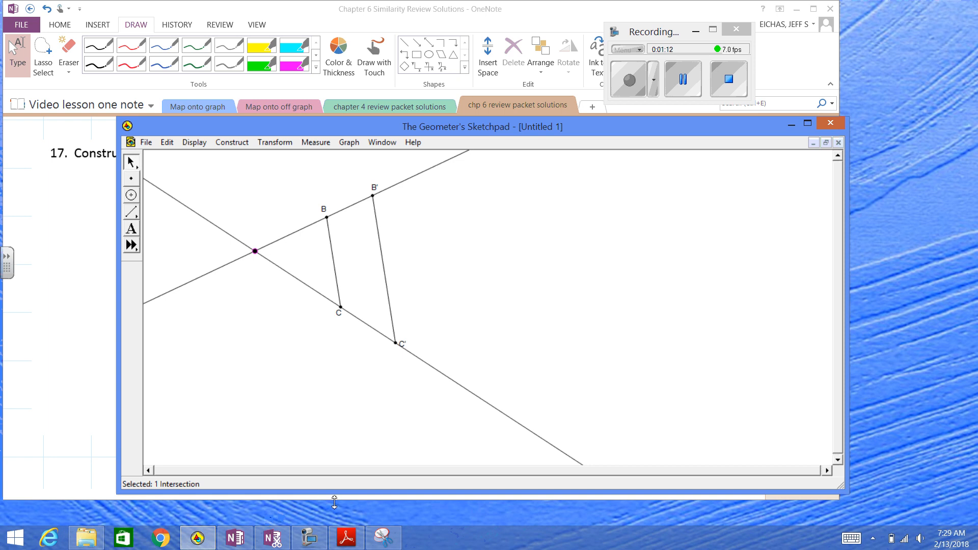
Switch to OneNote and handwrite "center, pre-image, and" beneath the problem 17 statement
click(309, 537)
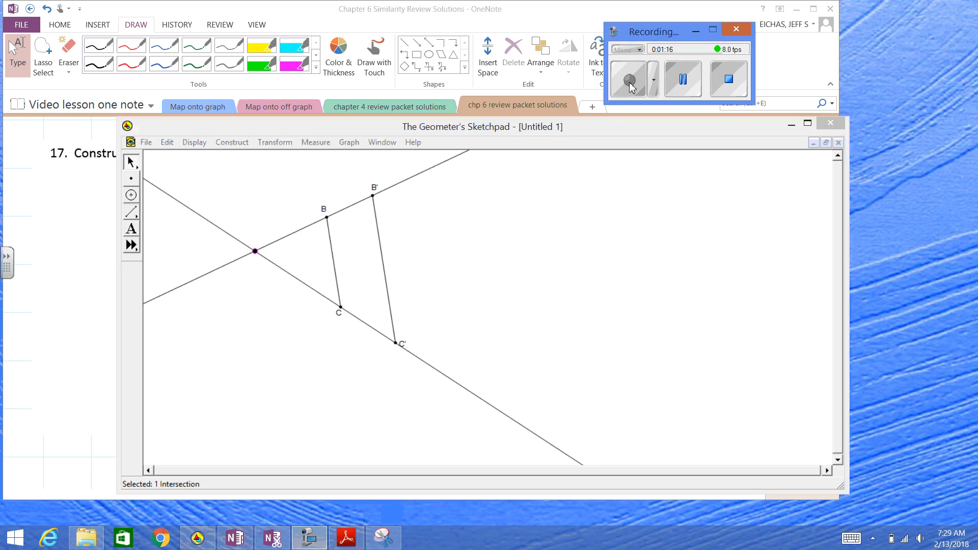
click(682, 82)
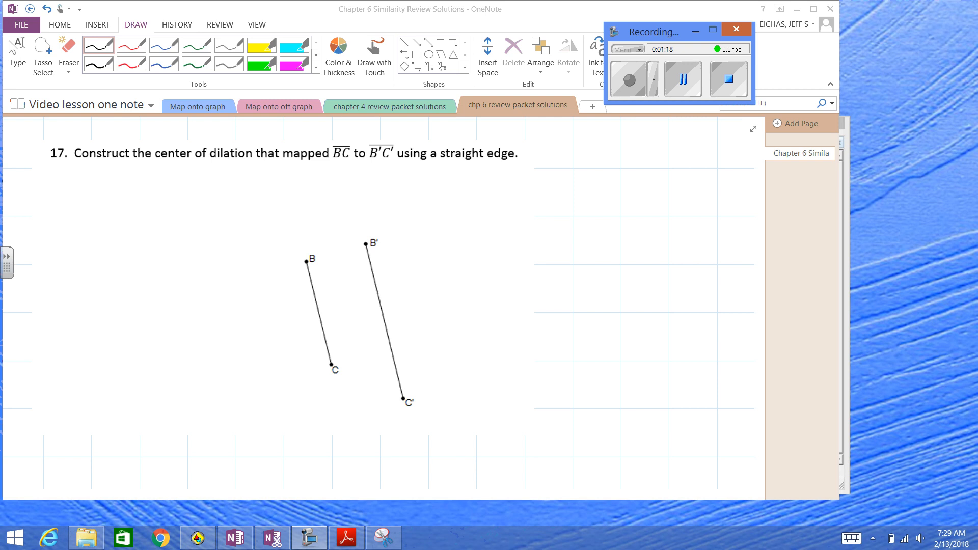
click(448, 192)
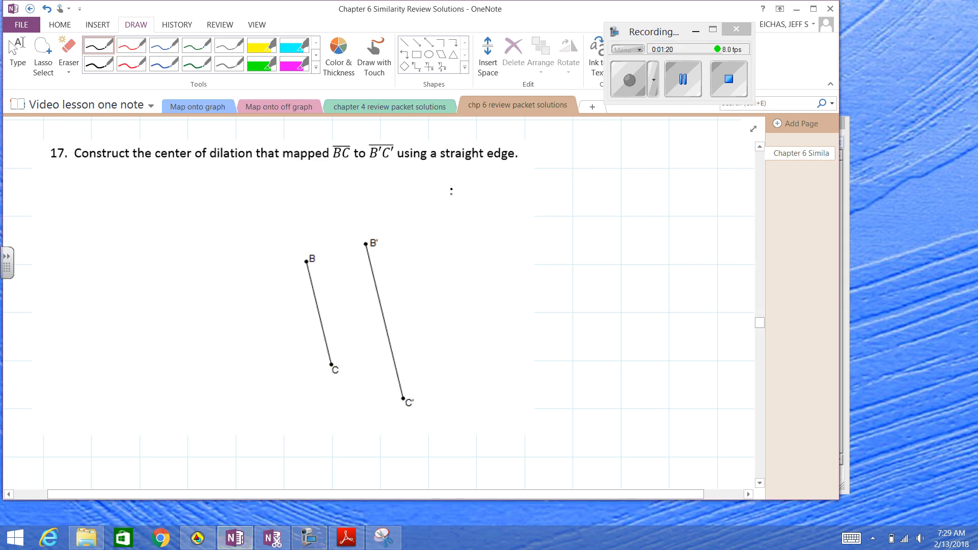
mouse_move(451, 189)
mouse_down()
mouse_move(521, 184)
mouse_move(547, 206)
mouse_move(600, 184)
mouse_move(627, 206)
mouse_up()
drag(635, 189, 661, 199)
mouse_move(680, 187)
mouse_down()
mouse_move(673, 192)
mouse_move(684, 193)
mouse_up()
drag(685, 193, 699, 191)
drag(707, 175, 711, 193)
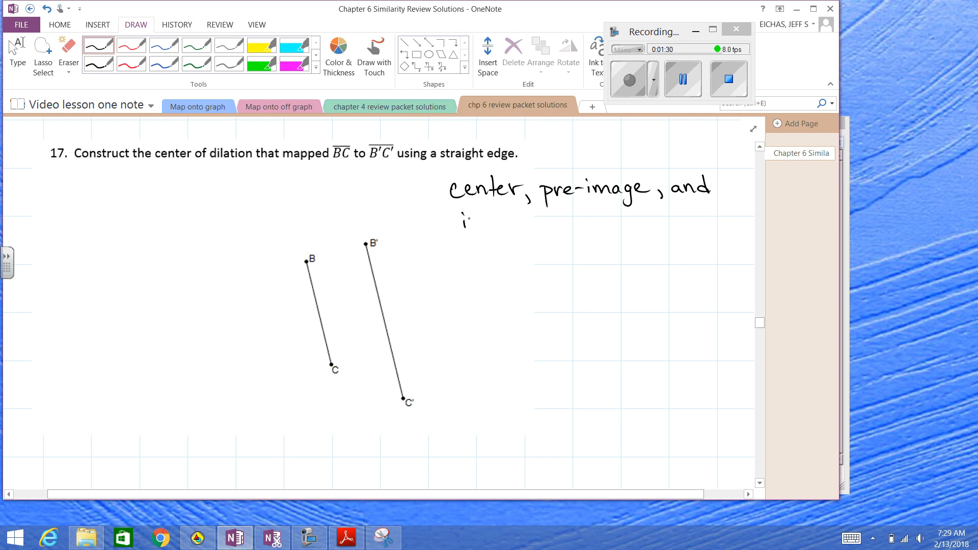
Continue the problem 17 note with a second handwritten line reading "image are all collinear"
mouse_move(467, 224)
mouse_down()
mouse_move(509, 224)
mouse_move(509, 242)
mouse_move(535, 223)
mouse_up()
drag(556, 217, 618, 219)
mouse_move(620, 205)
mouse_down()
mouse_move(625, 221)
mouse_move(671, 216)
mouse_up()
drag(676, 203, 682, 220)
drag(691, 213, 714, 214)
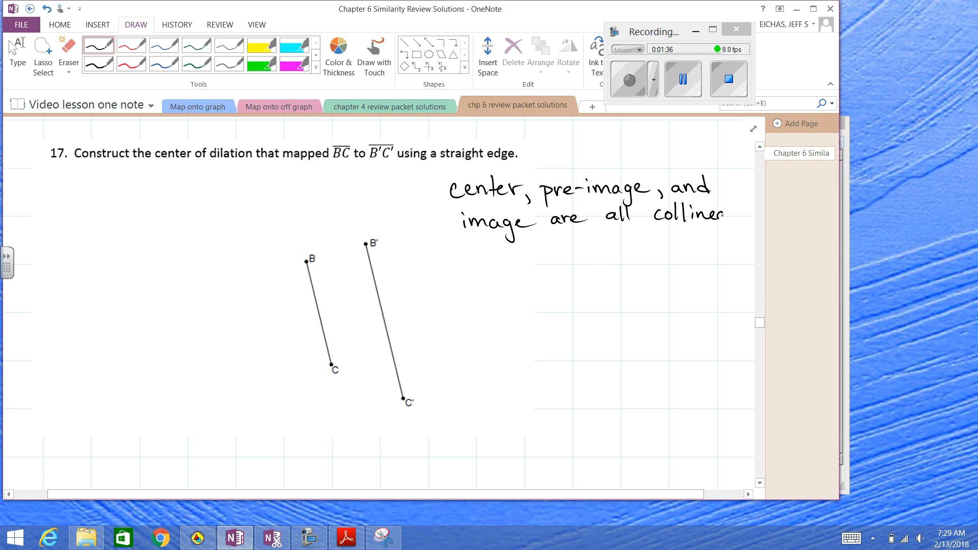
Handwrite "so draw a straight" as the third line of the problem 17 note
drag(473, 237, 461, 253)
drag(480, 241, 511, 252)
drag(514, 244, 545, 251)
drag(547, 243, 622, 248)
mouse_move(631, 230)
mouse_down()
mouse_move(636, 245)
mouse_move(646, 244)
mouse_up()
mouse_move(655, 238)
mouse_down()
mouse_move(663, 258)
mouse_move(689, 245)
mouse_up()
drag(697, 232, 697, 244)
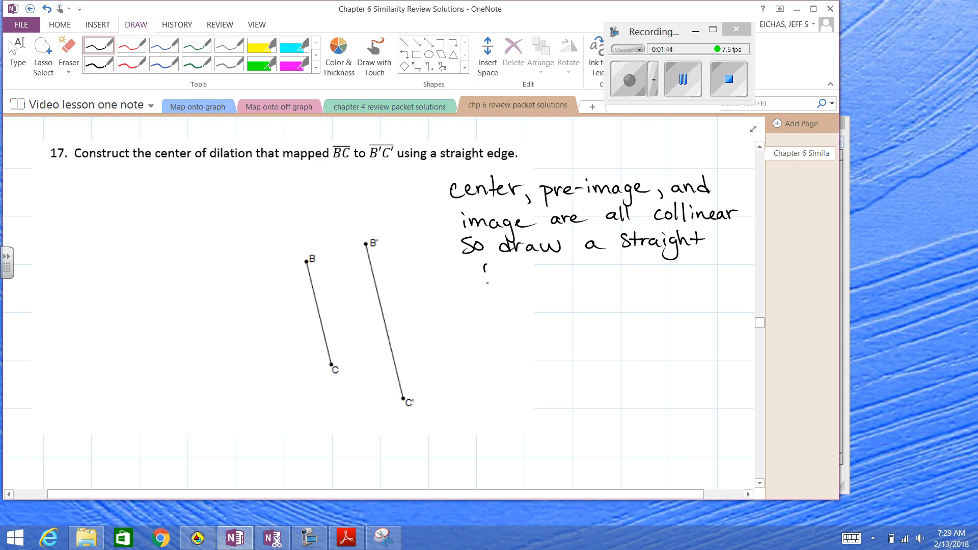
Handwrite "path using the" as the fourth line of the problem 17 note
drag(483, 267, 486, 284)
drag(484, 269, 510, 275)
mouse_move(508, 260)
mouse_down()
mouse_move(511, 275)
mouse_move(596, 273)
mouse_up()
drag(600, 265, 606, 287)
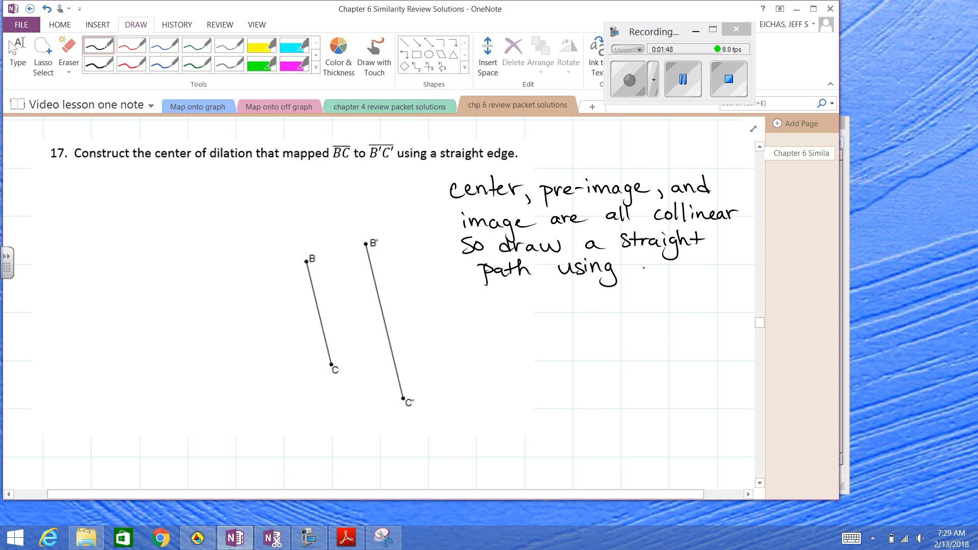
drag(652, 256, 670, 272)
Handwrite "straight edge for" as the fifth line of the problem 17 note
drag(472, 289, 465, 305)
mouse_move(481, 286)
mouse_down()
mouse_move(483, 304)
mouse_move(485, 294)
mouse_up()
drag(488, 298, 510, 303)
mouse_move(511, 296)
mouse_down()
mouse_move(528, 318)
mouse_move(511, 311)
mouse_up()
drag(526, 285, 536, 302)
mouse_move(542, 286)
mouse_down()
mouse_move(539, 297)
mouse_move(586, 290)
mouse_move(599, 311)
mouse_move(618, 298)
mouse_up()
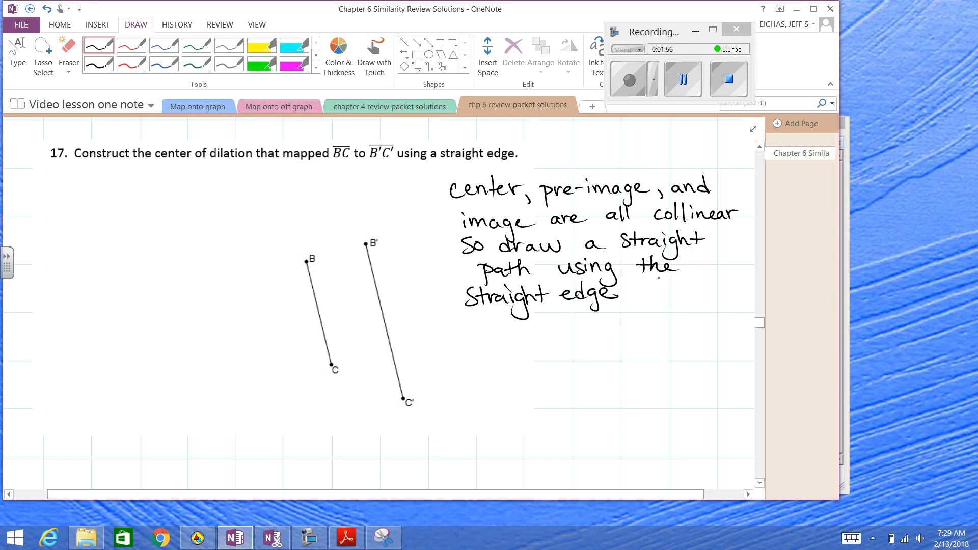
drag(644, 283, 630, 301)
drag(632, 293, 643, 292)
Write "BB' and CC'." with double-headed line arrows above both names, scribbling out the stray comma after BB'
mouse_move(472, 319)
mouse_down()
mouse_move(474, 335)
mouse_move(492, 337)
mouse_move(507, 310)
mouse_up()
drag(499, 304, 499, 314)
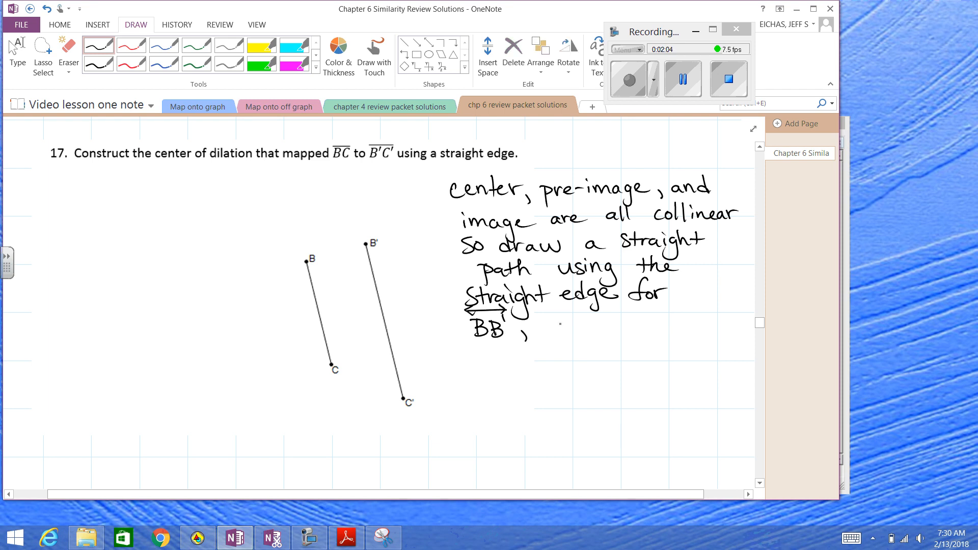
mouse_move(559, 325)
mouse_down()
mouse_move(574, 333)
mouse_move(587, 314)
mouse_up()
drag(522, 332, 532, 340)
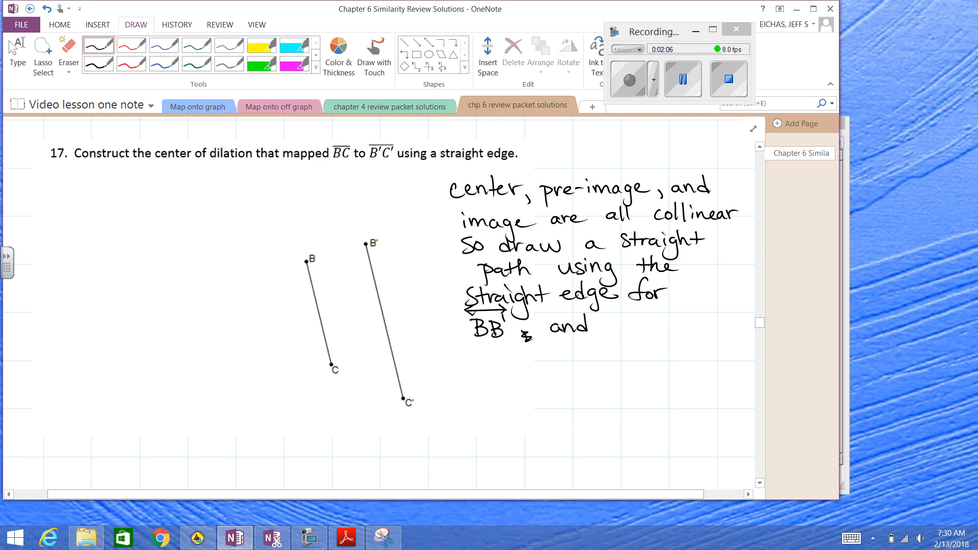
mouse_move(625, 321)
mouse_down()
mouse_move(628, 333)
mouse_move(646, 334)
mouse_move(646, 312)
mouse_up()
click(644, 320)
drag(640, 307, 640, 317)
Start a new sentence in the problem 17 note by handwriting "The point where those"
drag(452, 350, 475, 350)
drag(464, 351, 463, 362)
drag(471, 348, 496, 360)
mouse_move(510, 354)
mouse_down()
mouse_move(512, 372)
mouse_move(519, 363)
mouse_up()
drag(527, 356, 553, 360)
drag(555, 350, 557, 360)
drag(550, 356, 601, 359)
drag(603, 357, 656, 362)
drag(645, 355, 675, 363)
drag(673, 357, 685, 363)
drag(702, 355, 707, 361)
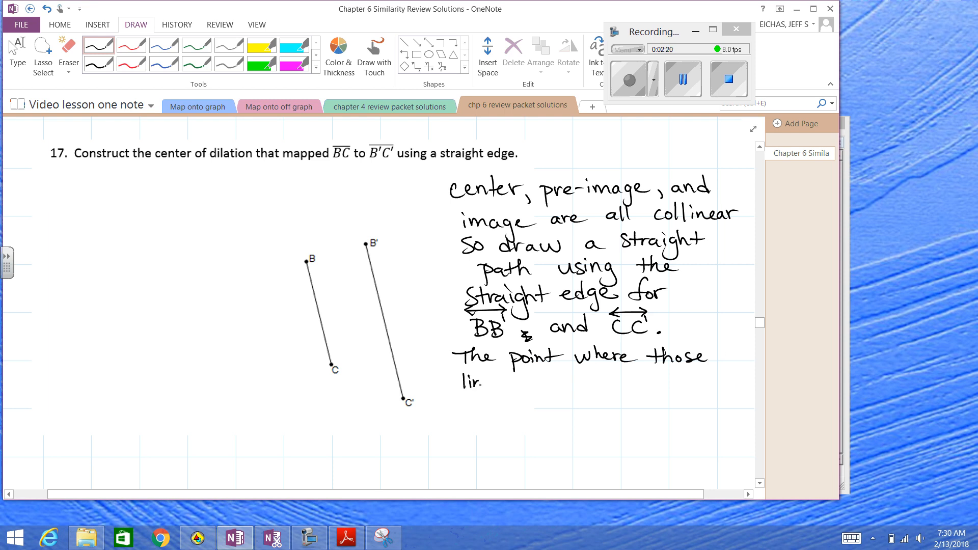
Handwrite "lines intersect is" beneath "The point where those" in the problem 17 note
drag(479, 381, 485, 388)
drag(487, 384, 493, 387)
mouse_move(503, 378)
mouse_down()
mouse_move(496, 388)
mouse_move(544, 385)
mouse_up()
mouse_move(549, 371)
mouse_down()
mouse_move(550, 387)
mouse_move(556, 377)
mouse_up()
drag(557, 382, 572, 386)
mouse_move(581, 379)
mouse_down()
mouse_move(574, 387)
mouse_move(594, 383)
mouse_up()
mouse_move(605, 377)
mouse_down()
mouse_move(602, 387)
mouse_move(639, 387)
mouse_up()
drag(653, 377, 643, 386)
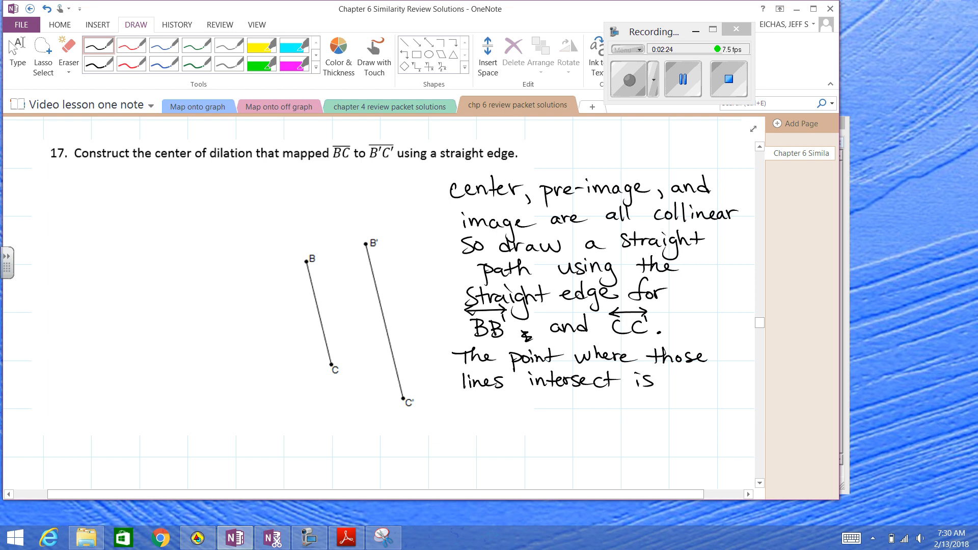
Complete the handwritten problem 17 sentence, naming the intersection as the center of dilation
drag(463, 403, 481, 401)
drag(476, 398, 503, 409)
mouse_move(525, 401)
mouse_down()
mouse_move(514, 409)
mouse_move(537, 408)
mouse_up()
drag(536, 402, 551, 407)
drag(544, 400, 567, 409)
drag(568, 403, 595, 402)
mouse_move(607, 391)
mouse_down()
mouse_move(604, 410)
mouse_move(616, 403)
mouse_up()
mouse_move(632, 393)
mouse_down()
mouse_move(627, 409)
mouse_move(644, 408)
mouse_up()
click(643, 401)
drag(653, 402, 659, 408)
drag(654, 401, 670, 400)
drag(668, 402, 694, 408)
click(699, 406)
Go to problem 18 and handwrite a starred note beginning "center of dilation is" beneath its statement
drag(759, 323, 761, 341)
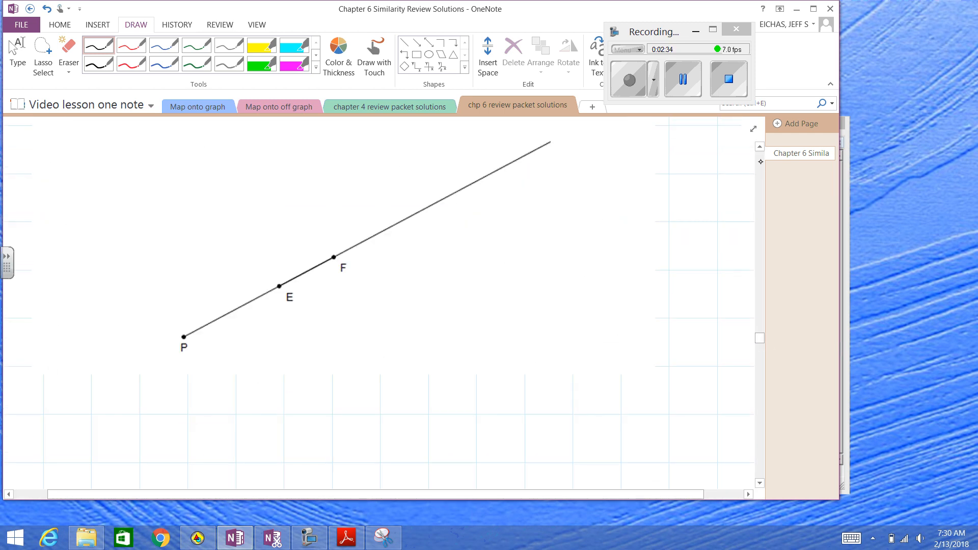
click(760, 152)
click(759, 152)
drag(760, 316, 760, 338)
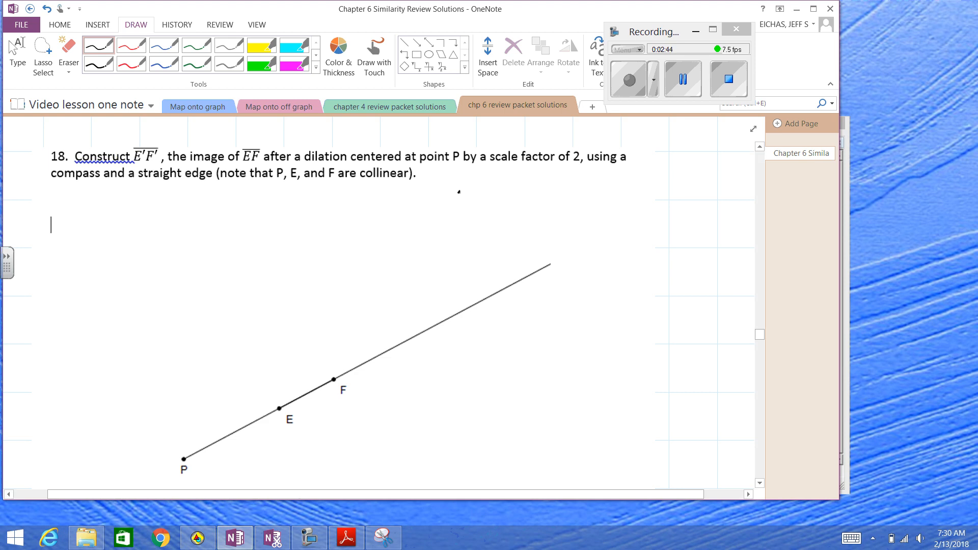
drag(455, 198, 509, 198)
mouse_move(513, 181)
mouse_down()
mouse_move(514, 197)
mouse_move(519, 185)
mouse_up()
drag(519, 192, 526, 196)
mouse_move(528, 198)
mouse_down()
mouse_move(537, 189)
mouse_move(564, 198)
mouse_up()
drag(557, 190, 579, 188)
mouse_move(601, 177)
mouse_down()
mouse_move(600, 196)
mouse_move(617, 197)
mouse_up()
drag(631, 189, 634, 197)
mouse_move(644, 188)
mouse_down()
mouse_move(645, 197)
mouse_move(676, 197)
mouse_up()
drag(696, 189, 700, 197)
Handwrite "on the line for the" as the second line of the starred problem 18 note
drag(476, 212, 473, 214)
drag(481, 212, 516, 219)
drag(508, 212, 571, 218)
drag(576, 209, 591, 218)
drag(594, 214, 601, 216)
click(610, 217)
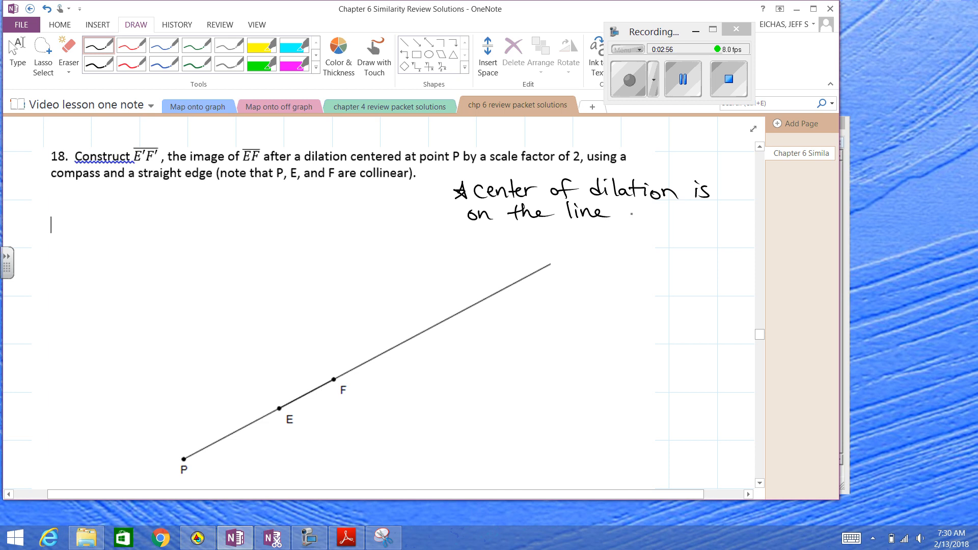
mouse_move(640, 200)
mouse_down()
mouse_move(632, 220)
mouse_move(645, 212)
mouse_up()
drag(644, 214, 688, 213)
mouse_move(686, 202)
mouse_down()
mouse_move(695, 219)
mouse_move(713, 218)
mouse_up()
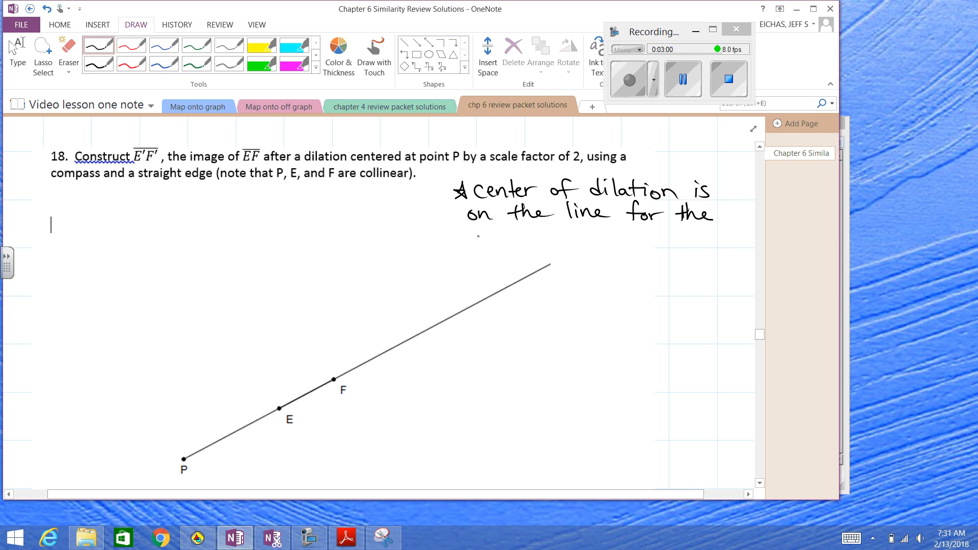
Scribble out the first word of the note's third line and write "points E and F," after it
drag(487, 241, 500, 246)
mouse_move(508, 240)
mouse_down()
mouse_move(500, 243)
mouse_move(535, 246)
mouse_up()
mouse_move(551, 238)
mouse_down()
mouse_move(546, 245)
mouse_move(572, 246)
mouse_up()
mouse_move(578, 230)
mouse_down()
mouse_move(580, 246)
mouse_move(595, 236)
mouse_up()
mouse_move(597, 235)
mouse_down()
mouse_move(590, 246)
mouse_move(634, 246)
mouse_up()
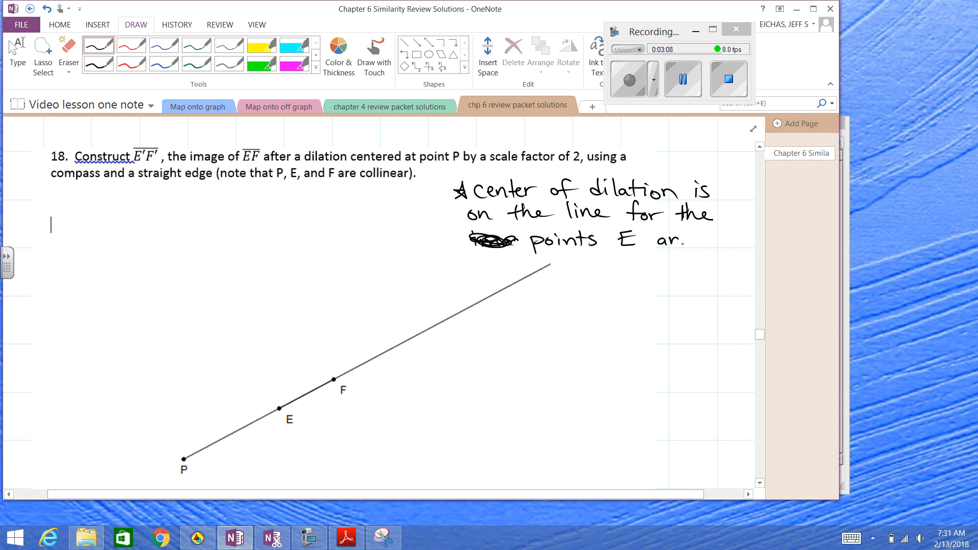
drag(715, 232, 714, 246)
mouse_move(710, 233)
mouse_down()
mouse_move(724, 230)
mouse_move(733, 253)
mouse_up()
Cross out the starred "center of dilation is on the line" note with diagonal strokes
drag(487, 184, 549, 240)
drag(572, 185, 622, 239)
drag(619, 189, 670, 229)
drag(669, 183, 705, 224)
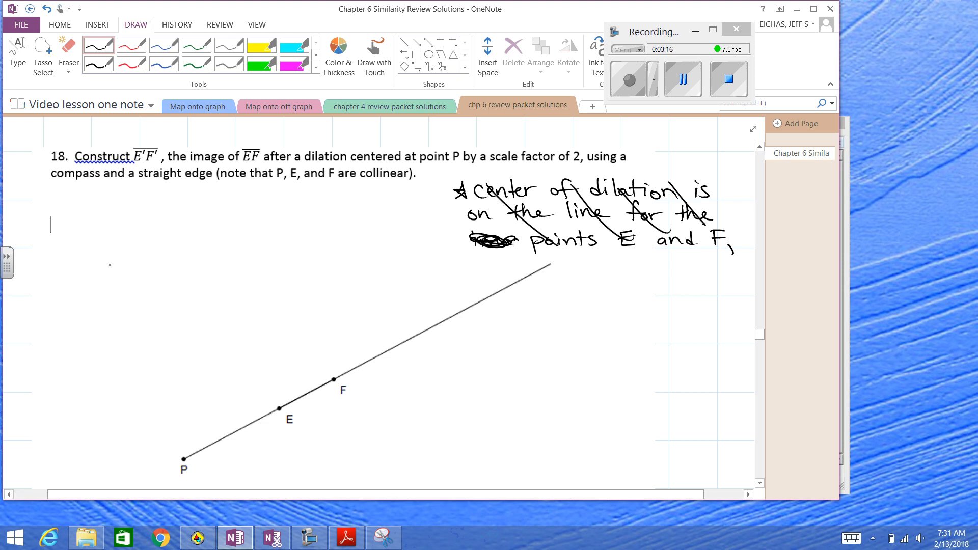
Handwrite the starred note "When dilate a line and the center of dilation is on the line .... we get an image that is same line"
mouse_move(110, 264)
mouse_down()
mouse_move(233, 264)
mouse_move(261, 254)
mouse_move(282, 263)
mouse_move(350, 250)
mouse_move(399, 265)
mouse_move(444, 252)
mouse_up()
mouse_move(132, 282)
mouse_down()
mouse_move(201, 294)
mouse_move(220, 282)
mouse_move(434, 290)
mouse_up()
drag(147, 313, 145, 313)
mouse_move(181, 315)
mouse_down()
mouse_move(356, 309)
mouse_move(402, 322)
mouse_move(426, 313)
mouse_up()
drag(421, 306, 438, 303)
mouse_move(146, 341)
mouse_down()
mouse_move(145, 351)
mouse_move(164, 351)
mouse_move(231, 349)
mouse_move(280, 331)
mouse_move(340, 340)
mouse_move(493, 331)
mouse_up()
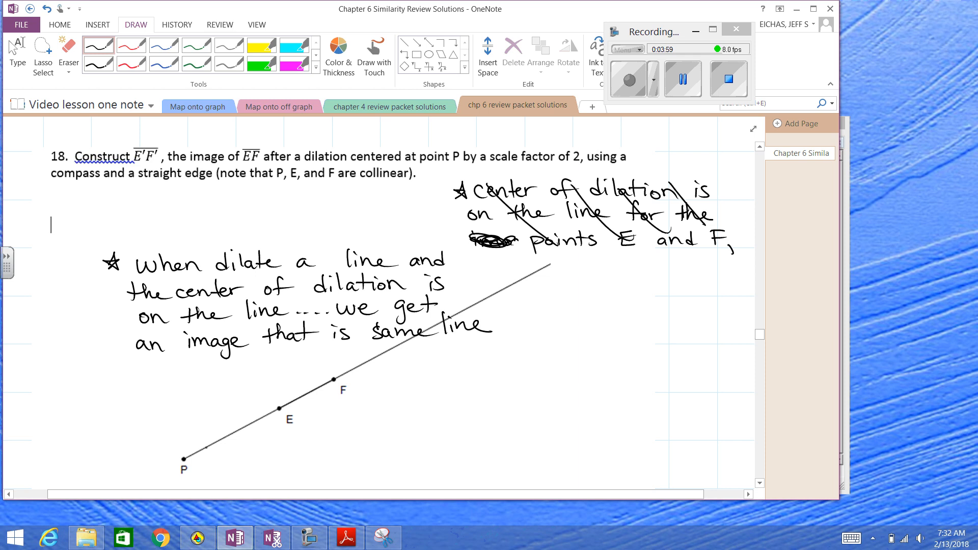
Darken point P, draw a compass mark at E, and brace the distance from P to E labeled 10
drag(181, 458, 185, 459)
drag(272, 395, 286, 417)
mouse_move(221, 421)
mouse_down()
mouse_move(223, 430)
mouse_move(229, 422)
mouse_up()
drag(189, 457, 275, 413)
Mark point E' on the line beyond F and brace the distance from P to E' labeled 20
mouse_move(186, 459)
mouse_down()
mouse_move(225, 460)
mouse_move(360, 382)
mouse_up()
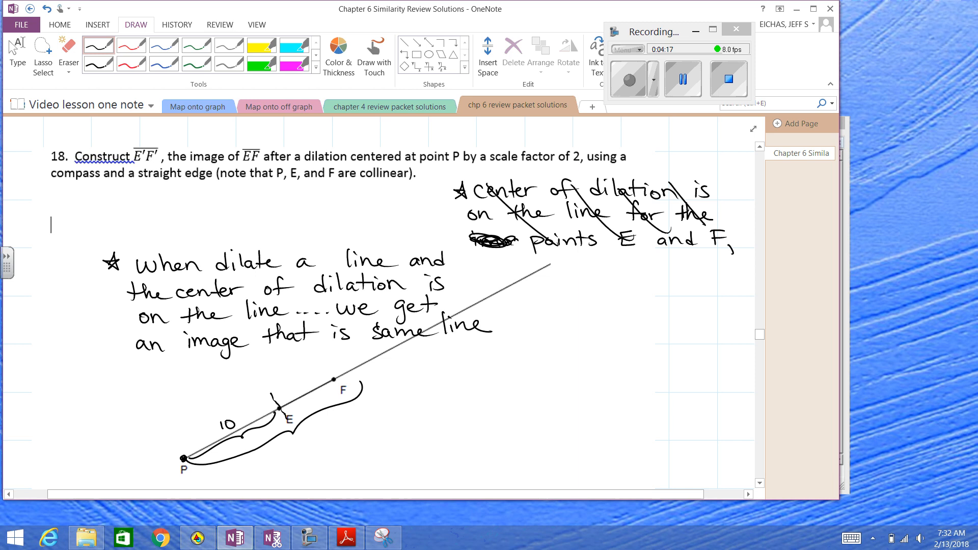
drag(276, 401, 283, 415)
drag(373, 354, 389, 377)
drag(360, 390, 368, 370)
drag(294, 434, 303, 446)
drag(309, 434, 309, 436)
Bracket the distance from P to F and label it 15
mouse_move(172, 435)
mouse_down()
mouse_move(178, 447)
mouse_move(272, 393)
mouse_move(325, 376)
mouse_up()
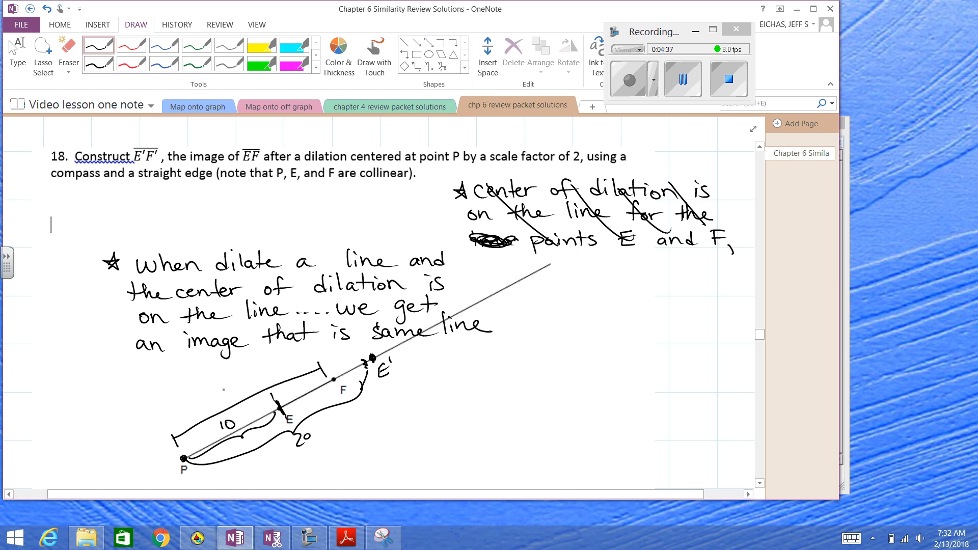
drag(224, 388, 232, 396)
mouse_move(242, 384)
mouse_down()
mouse_move(232, 393)
mouse_move(244, 380)
mouse_up()
Mark point F' on the line beyond E', brace the distance from P to F' as 30, and label the point
drag(474, 300, 478, 306)
mouse_move(164, 415)
mouse_down()
mouse_move(270, 354)
mouse_move(457, 291)
mouse_up()
mouse_move(271, 335)
mouse_down()
mouse_move(275, 350)
mouse_move(287, 332)
mouse_up()
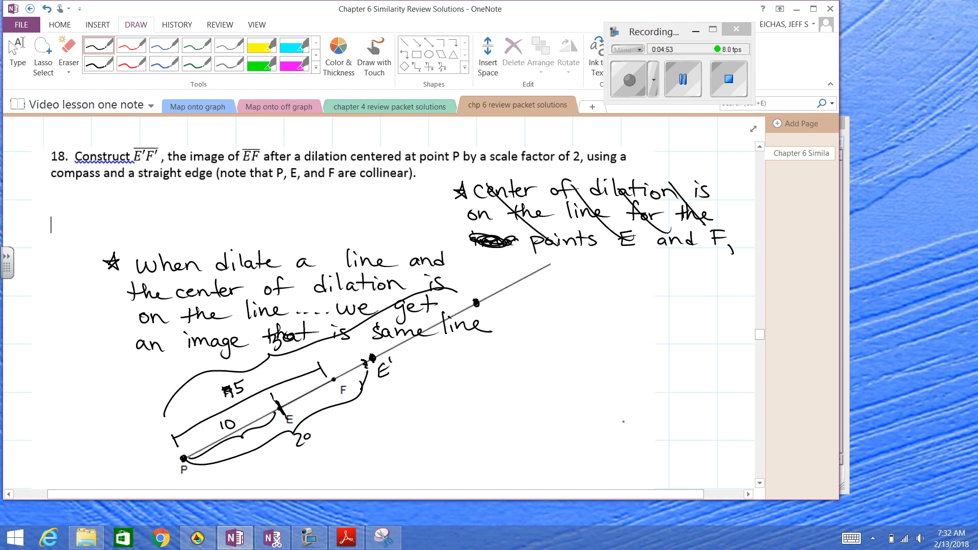
drag(485, 303, 484, 318)
drag(484, 304, 495, 303)
drag(484, 310, 492, 309)
Handwrite "E'F' is the same line as" beside the diagram, with a double-headed line arrow over E'F'
scroll(636, 318, down, 1)
mouse_move(585, 332)
mouse_down()
mouse_move(587, 350)
mouse_move(584, 341)
mouse_up()
drag(591, 332, 596, 350)
drag(596, 335, 613, 322)
mouse_move(603, 317)
mouse_down()
mouse_move(604, 328)
mouse_move(580, 329)
mouse_up()
click(639, 331)
drag(639, 334, 645, 346)
click(665, 336)
mouse_move(672, 329)
mouse_down()
mouse_move(670, 343)
mouse_move(678, 334)
mouse_up()
drag(679, 326, 698, 342)
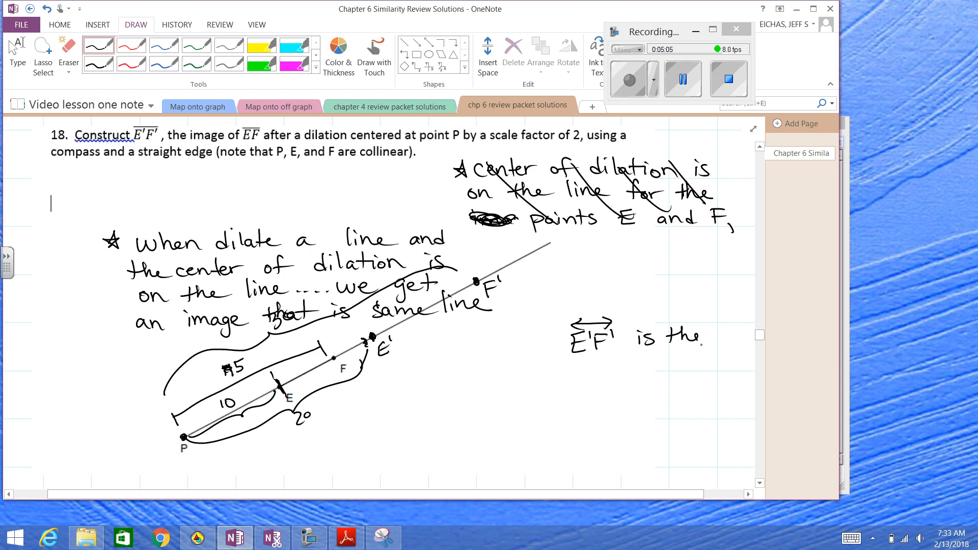
mouse_move(584, 359)
mouse_down()
mouse_move(572, 374)
mouse_move(632, 371)
mouse_up()
click(622, 371)
drag(643, 354, 645, 372)
mouse_move(647, 364)
mouse_down()
mouse_move(650, 372)
mouse_move(685, 370)
mouse_up()
drag(690, 363, 715, 370)
Continue the note with "EF because the center of", putting a double-headed line arrow over EF
mouse_move(577, 386)
mouse_down()
mouse_move(565, 402)
mouse_move(579, 393)
mouse_up()
mouse_move(579, 386)
mouse_down()
mouse_move(579, 402)
mouse_move(591, 385)
mouse_up()
drag(580, 394, 588, 393)
mouse_move(562, 380)
mouse_down()
mouse_move(591, 378)
mouse_move(567, 383)
mouse_move(619, 399)
mouse_up()
drag(622, 395, 636, 400)
drag(647, 392, 694, 397)
mouse_move(558, 414)
mouse_down()
mouse_move(555, 430)
mouse_move(561, 421)
mouse_up()
mouse_move(566, 410)
mouse_down()
mouse_move(569, 429)
mouse_move(593, 428)
mouse_up()
mouse_move(614, 418)
mouse_down()
mouse_move(609, 427)
mouse_move(637, 426)
mouse_up()
mouse_move(643, 411)
mouse_down()
mouse_move(644, 429)
mouse_move(650, 417)
mouse_up()
drag(648, 424, 657, 426)
drag(657, 428, 705, 405)
drag(692, 417, 707, 415)
Finish the note with "dilation is on line EF.", double-underlining "on"
drag(548, 449, 549, 458)
drag(555, 447, 564, 457)
drag(570, 448, 581, 456)
mouse_move(584, 438)
mouse_down()
mouse_move(587, 457)
mouse_move(595, 455)
mouse_up()
drag(599, 448, 647, 454)
drag(661, 444, 652, 453)
drag(688, 444, 705, 453)
drag(681, 458, 704, 462)
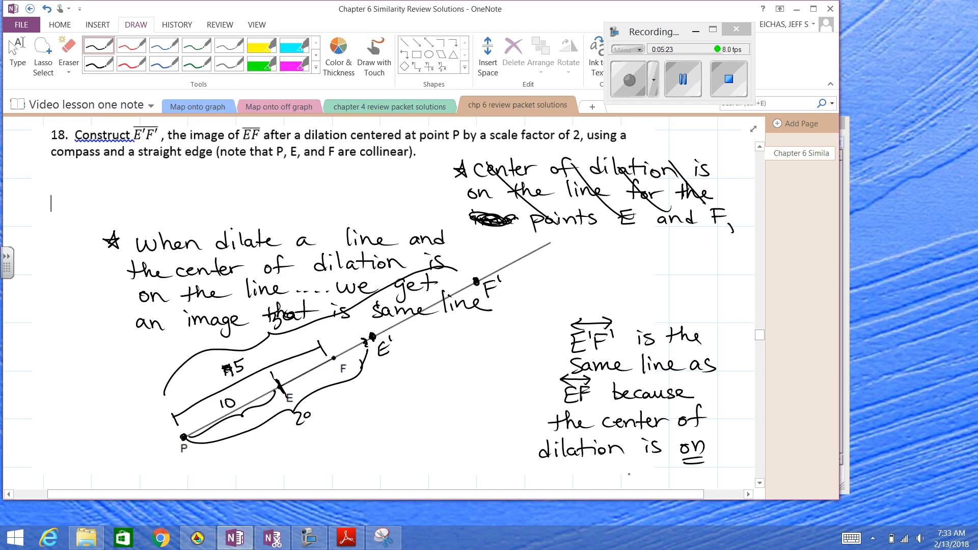
scroll(660, 454, down, 2)
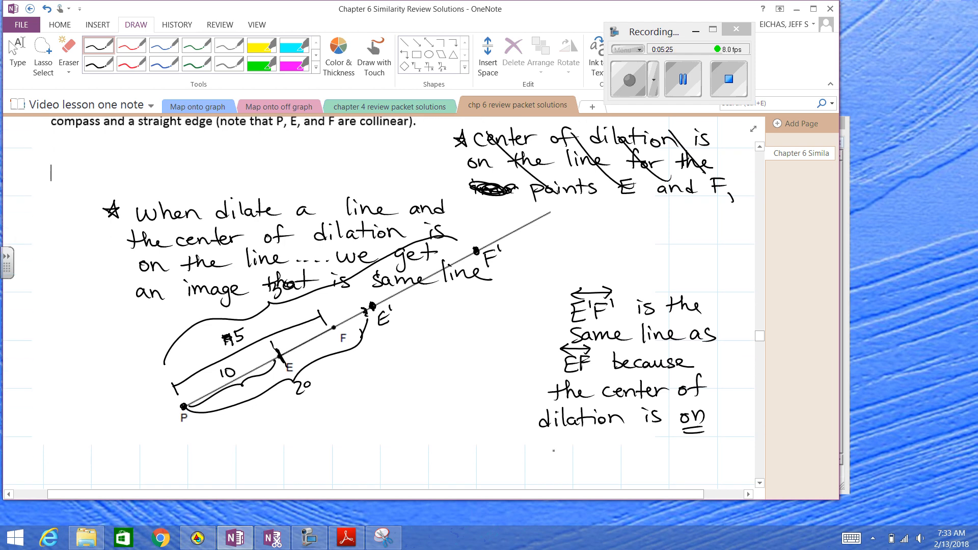
mouse_move(553, 437)
mouse_down()
mouse_move(554, 455)
mouse_move(594, 452)
mouse_up()
mouse_move(613, 435)
mouse_down()
mouse_move(603, 453)
mouse_move(614, 445)
mouse_up()
drag(618, 435, 619, 452)
Switch to The Geometer's Sketchpad and construct a circle centered at P through point E
click(683, 80)
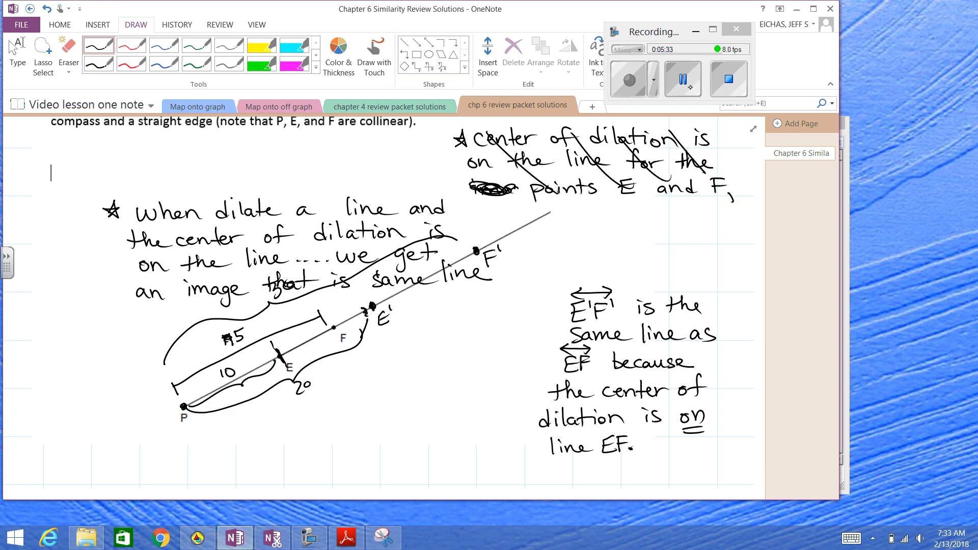
click(626, 74)
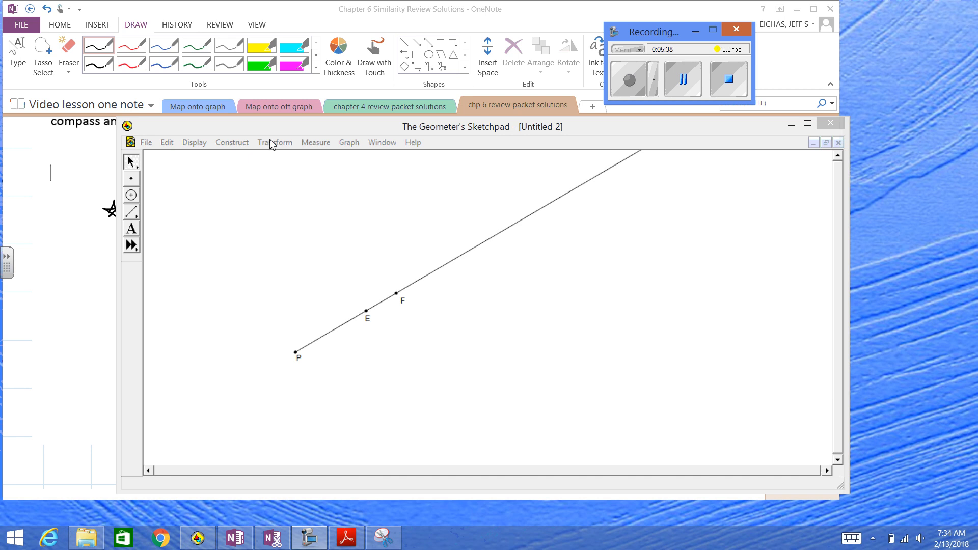
mouse_move(285, 134)
mouse_down()
mouse_move(291, 277)
mouse_move(321, 142)
mouse_move(315, 127)
mouse_up()
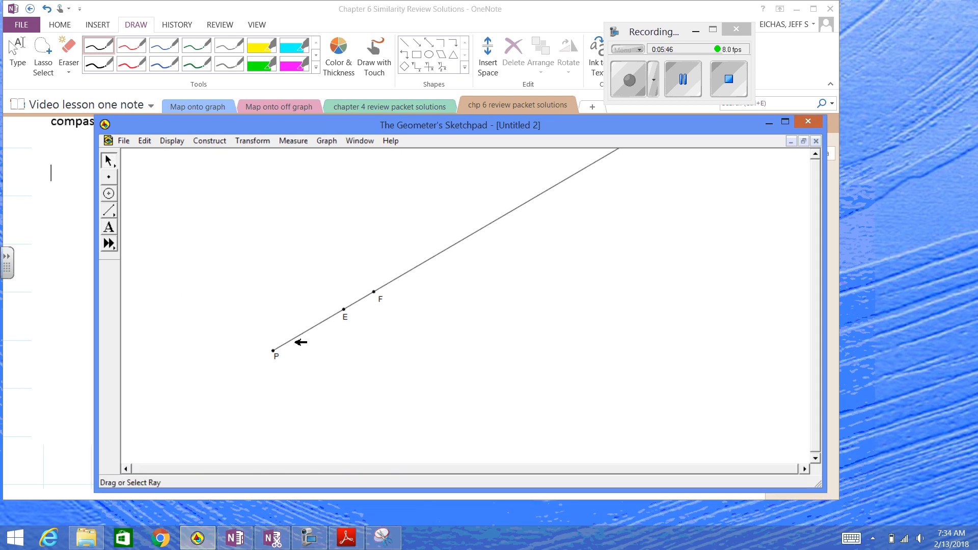
click(273, 351)
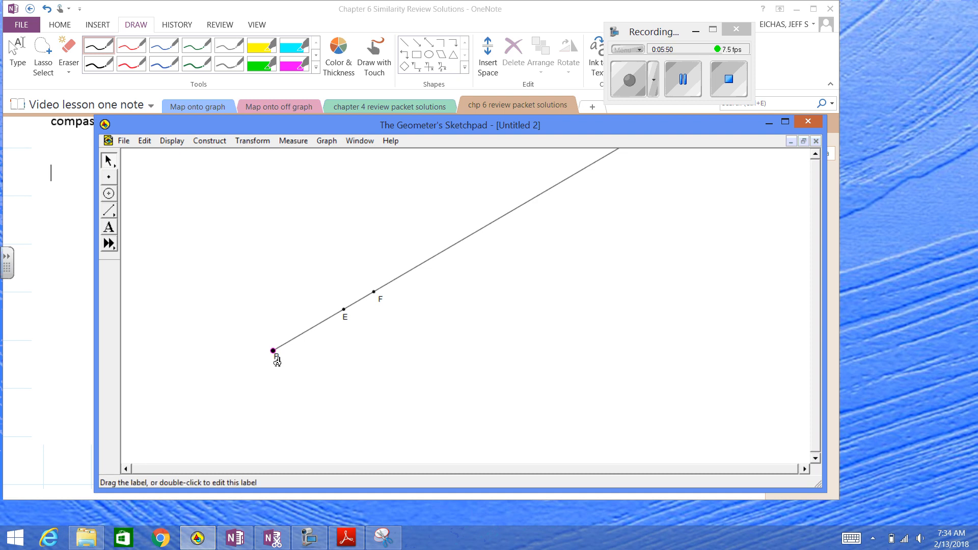
click(344, 310)
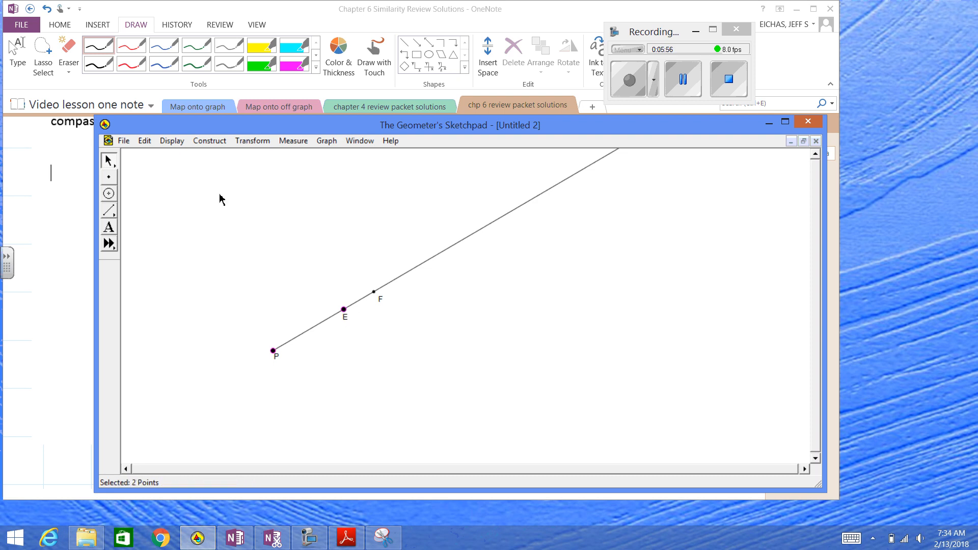
click(211, 141)
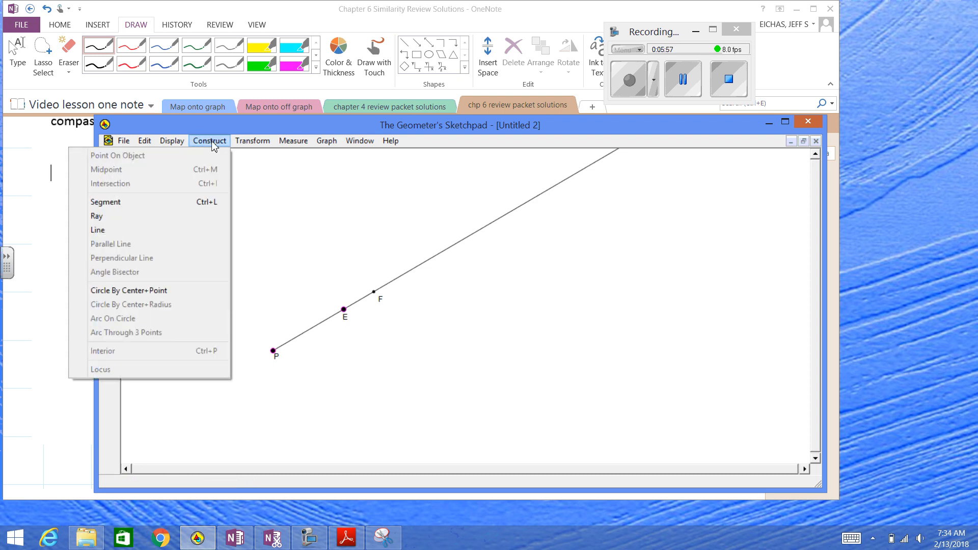
click(184, 292)
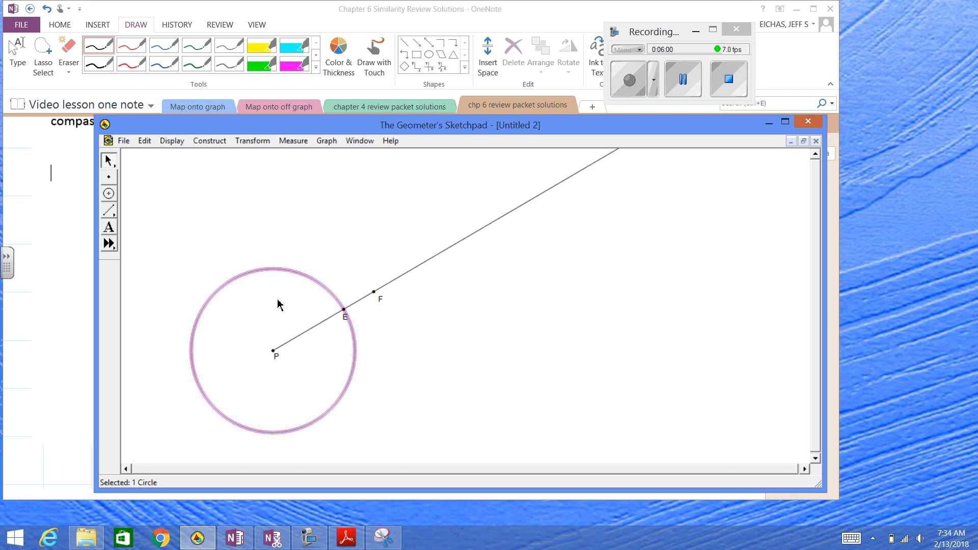
click(280, 303)
Construct the segment from P to E
click(273, 350)
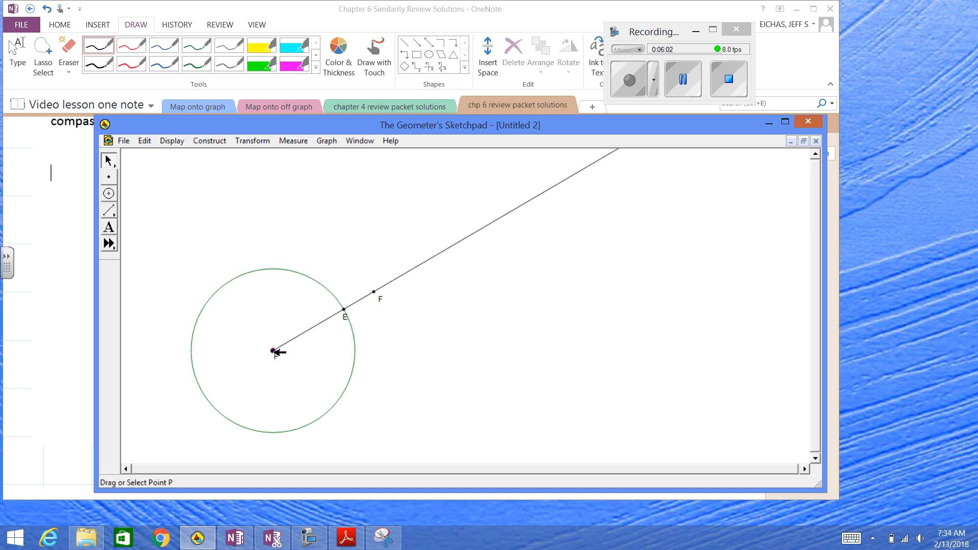
click(345, 310)
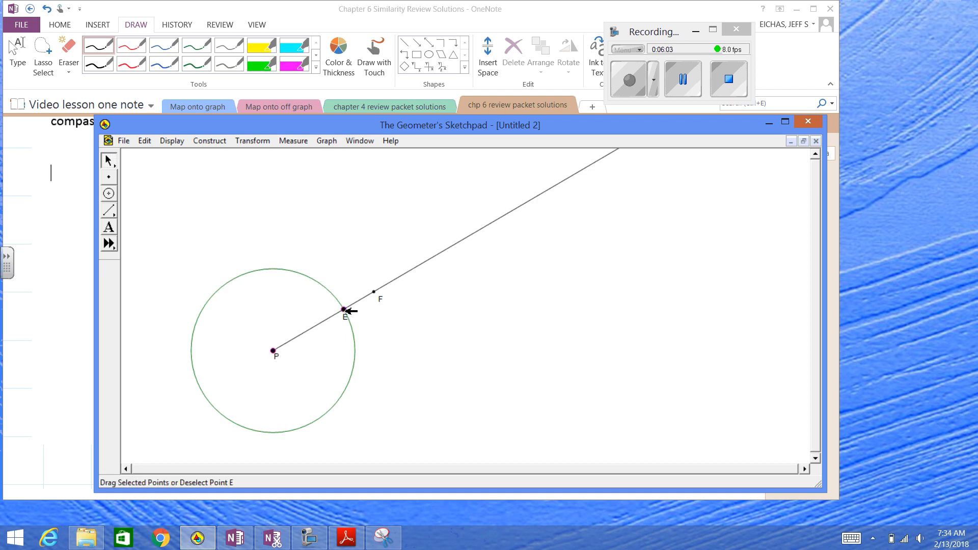
click(209, 141)
click(182, 202)
click(367, 188)
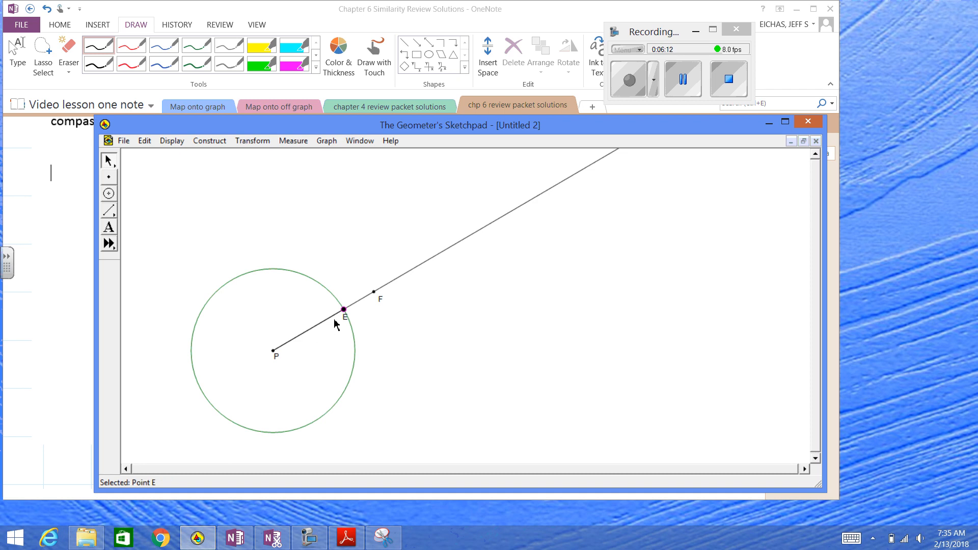
Construct a circle centered at E with segment PE as its radius
click(216, 143)
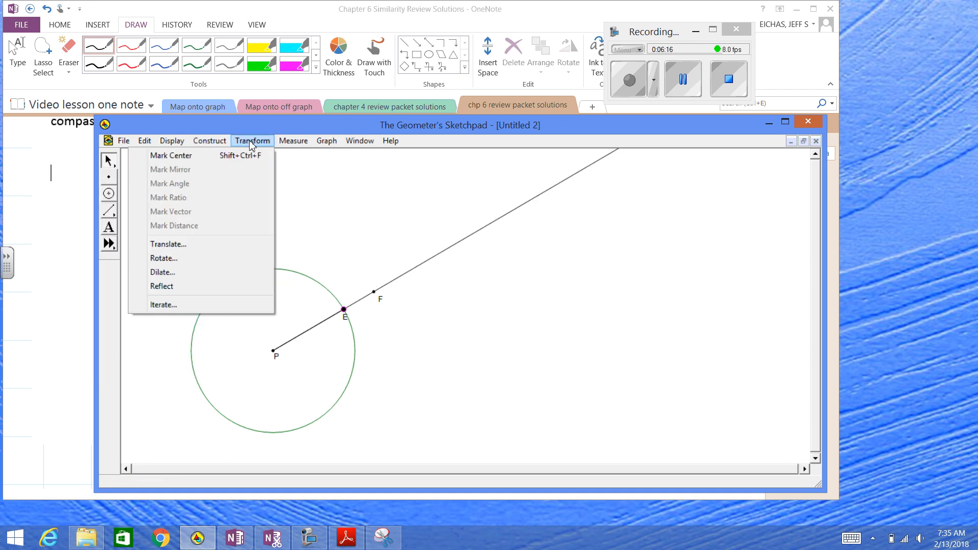
click(330, 364)
click(323, 326)
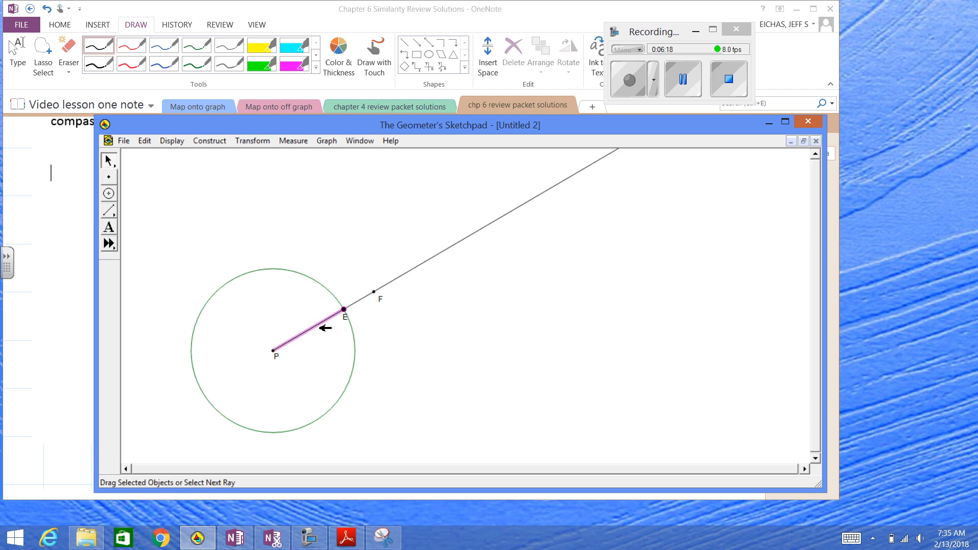
click(209, 143)
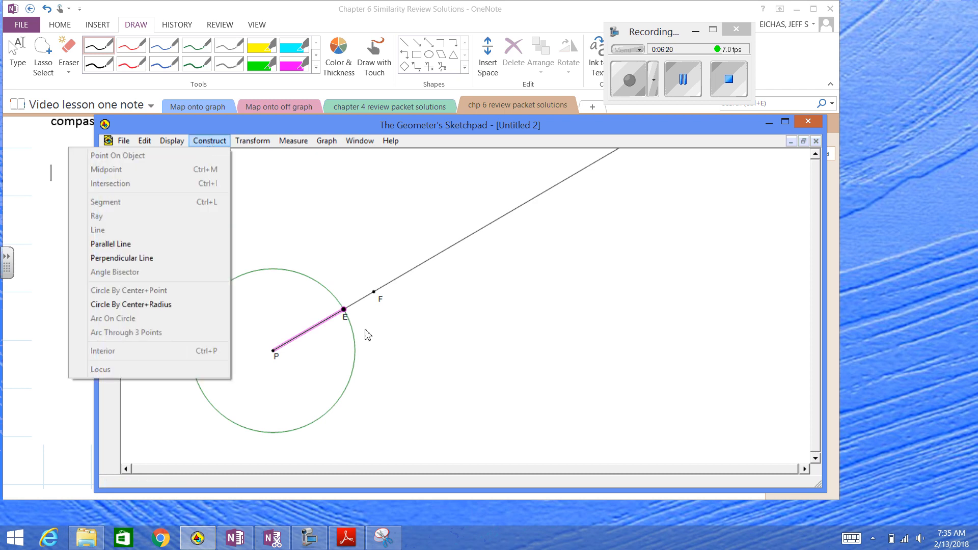
click(148, 304)
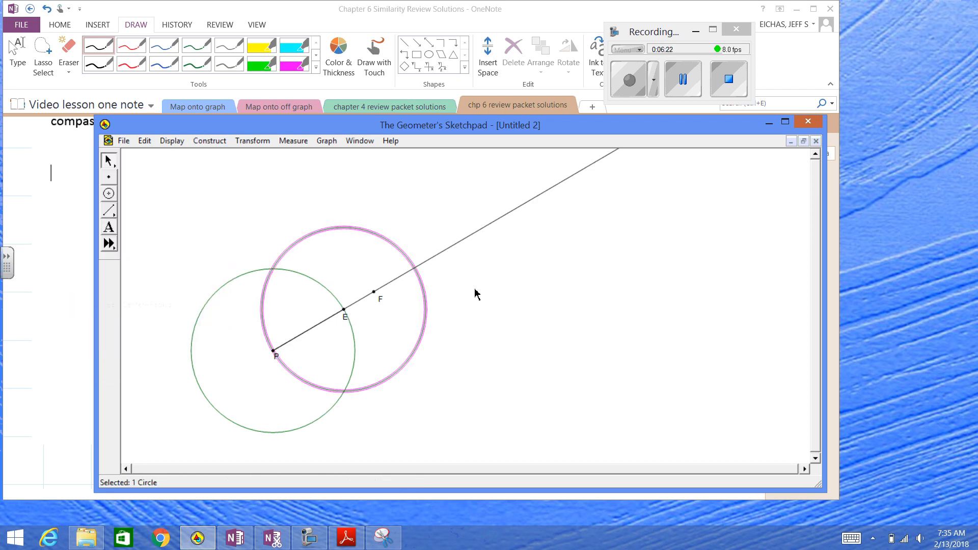
Mark the outer intersection of the circle around E with the ray and label it E'
click(466, 293)
click(415, 268)
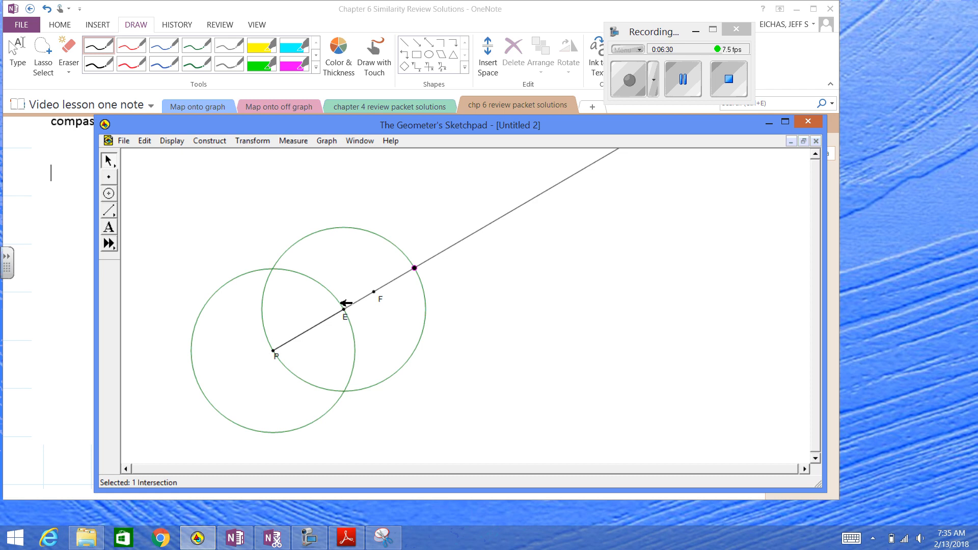
click(469, 298)
right_click(416, 270)
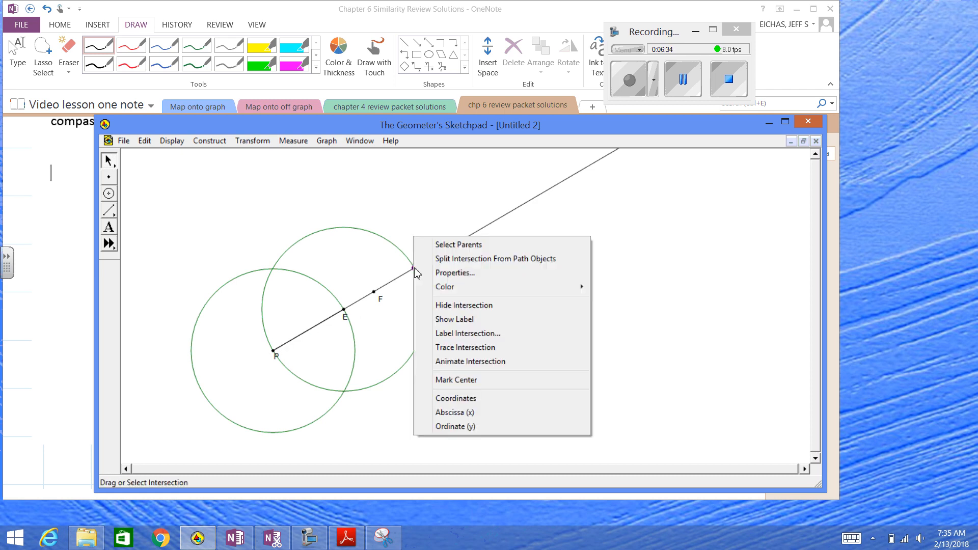
click(467, 334)
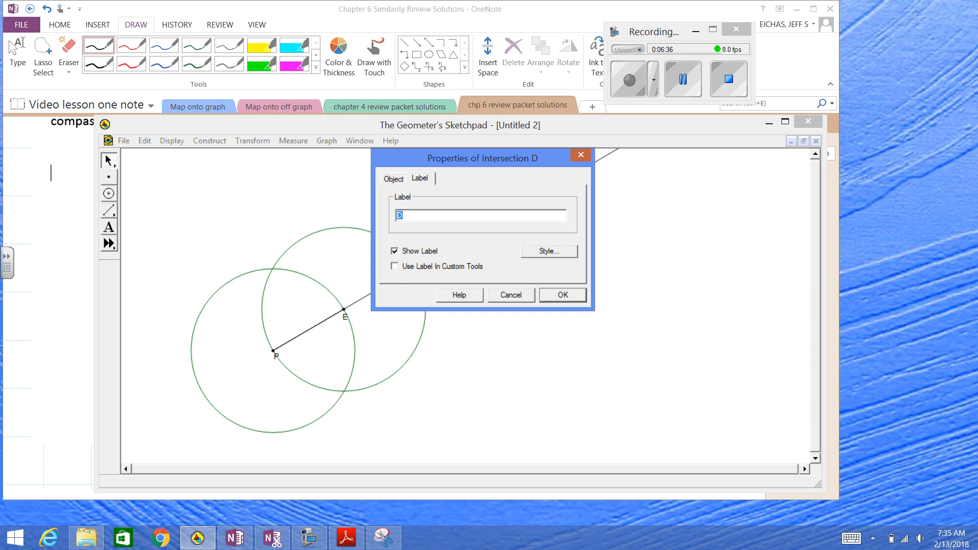
text(E')
key(Return)
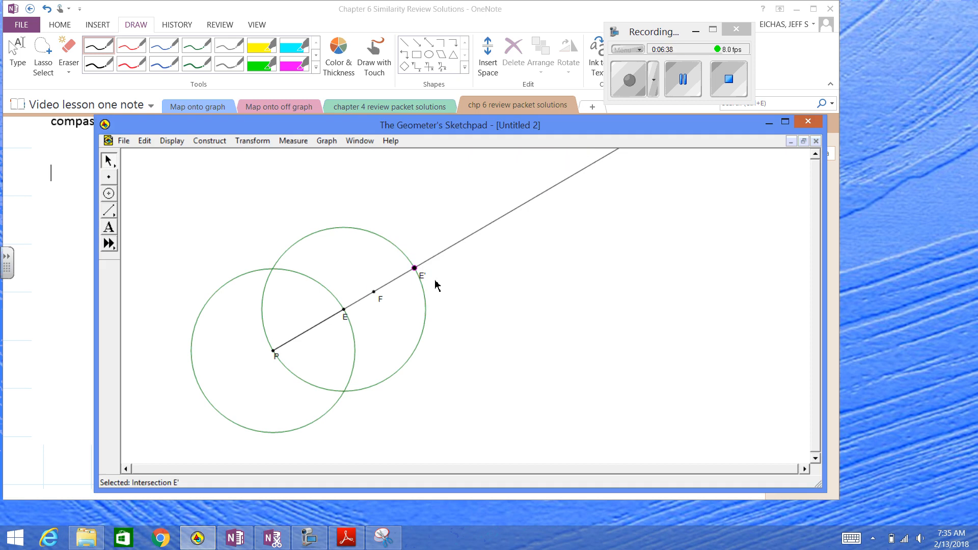
click(461, 274)
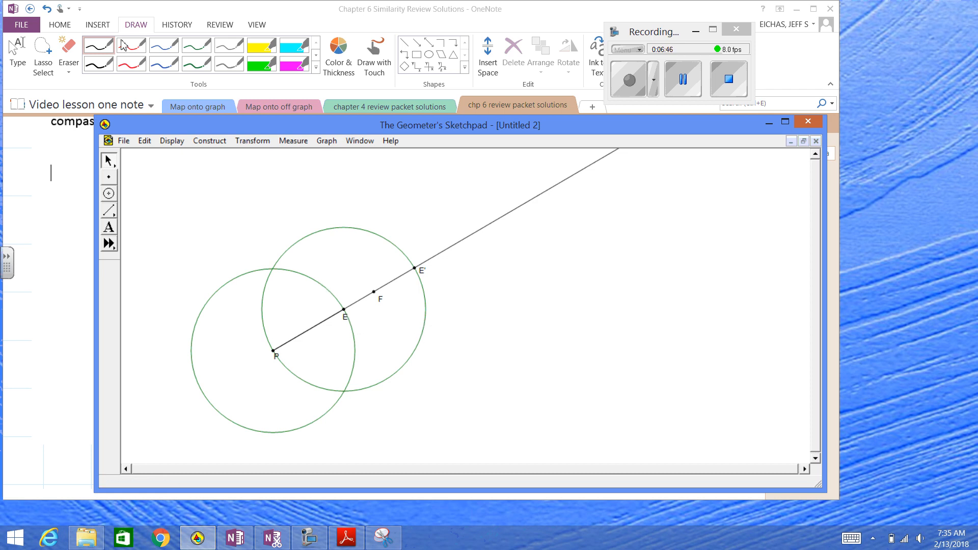
Highlight points E, P and E' in the sketch to compare the distances PE and PE'
click(113, 57)
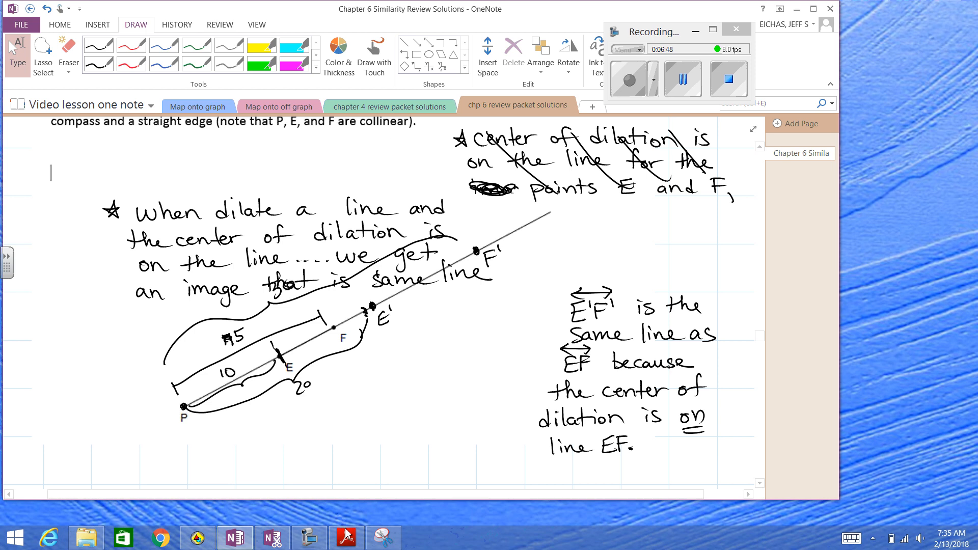
click(206, 543)
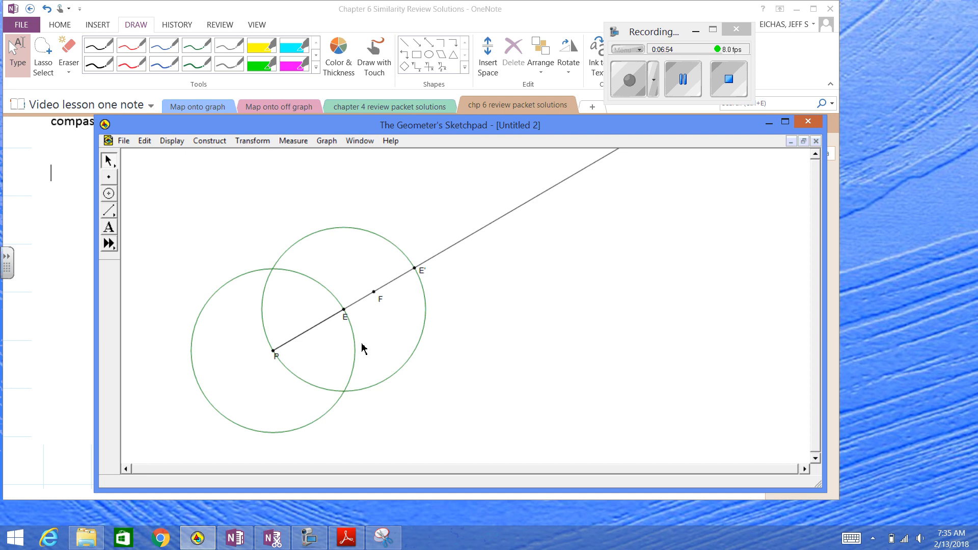
click(344, 311)
click(274, 352)
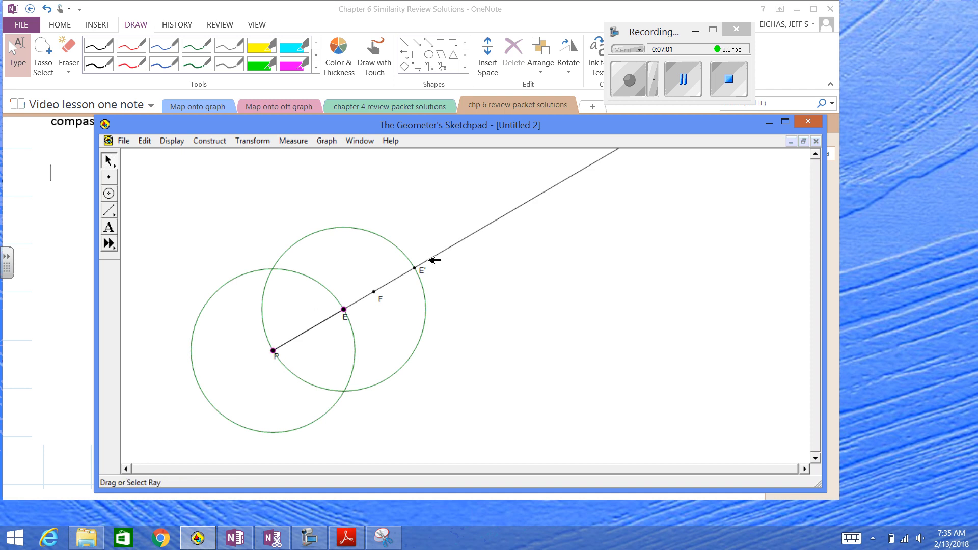
click(415, 268)
click(463, 265)
Construct the segment from P to F
click(273, 351)
click(374, 292)
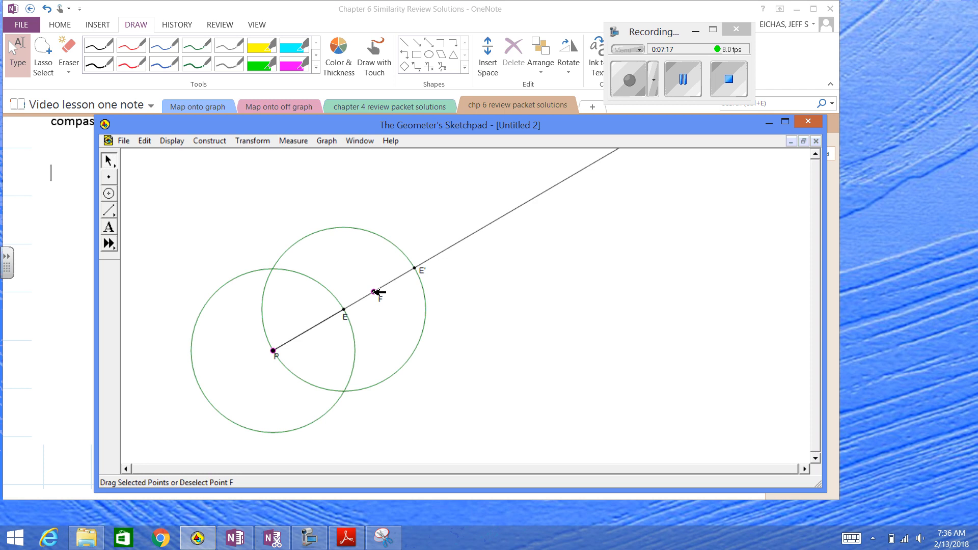
click(208, 141)
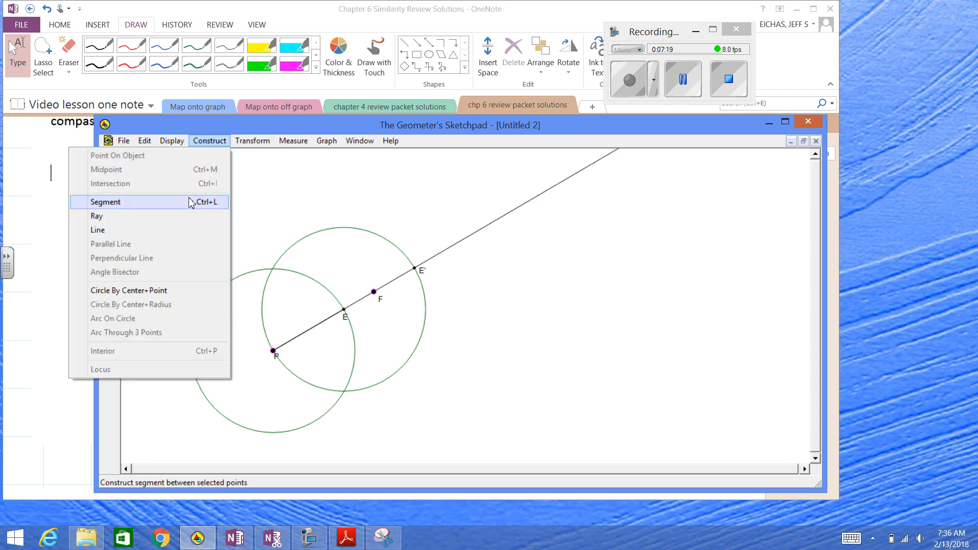
click(190, 202)
click(315, 371)
Construct a circle centered at P through point F
click(275, 351)
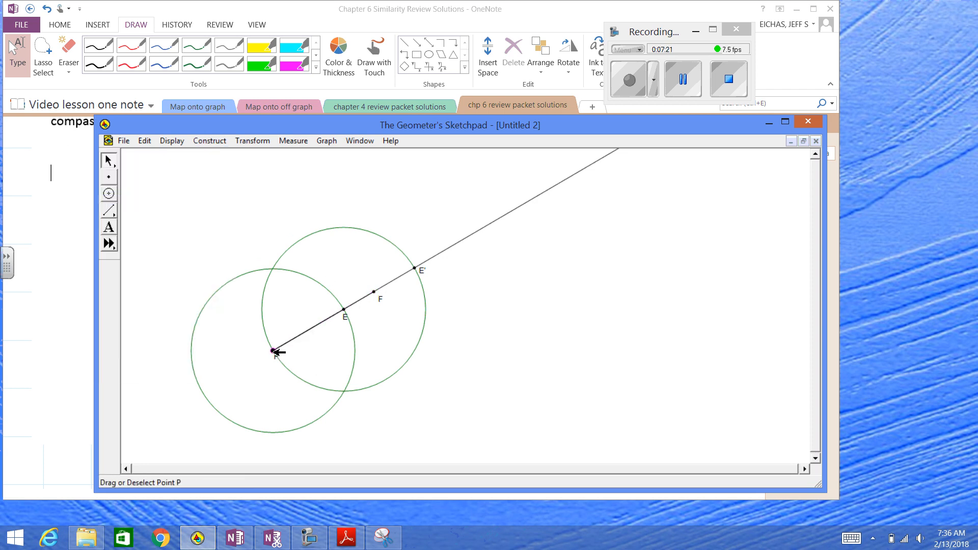
click(375, 292)
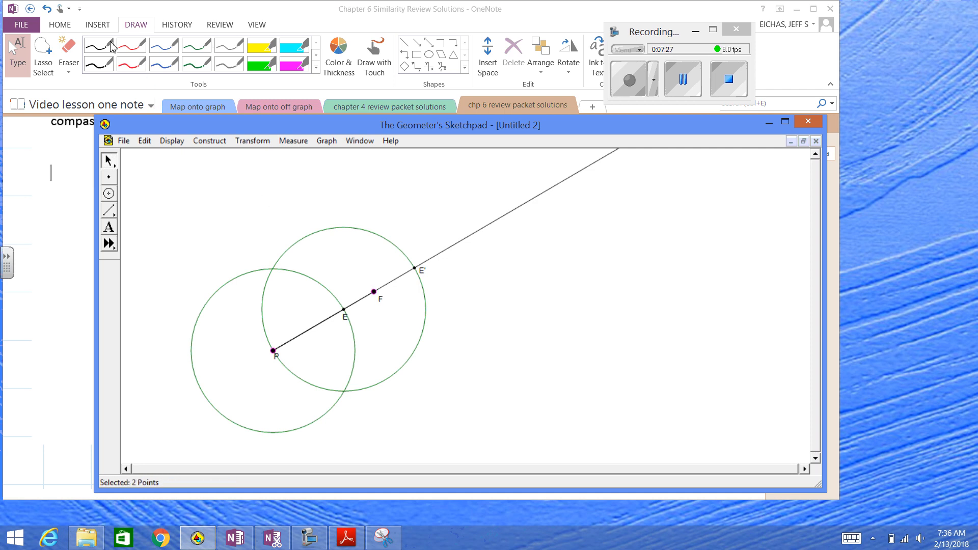
click(208, 141)
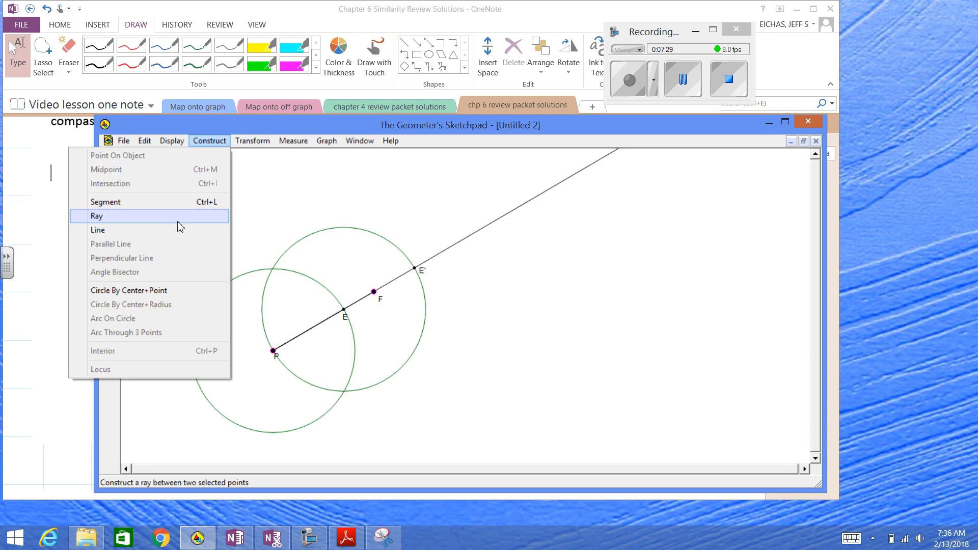
click(184, 289)
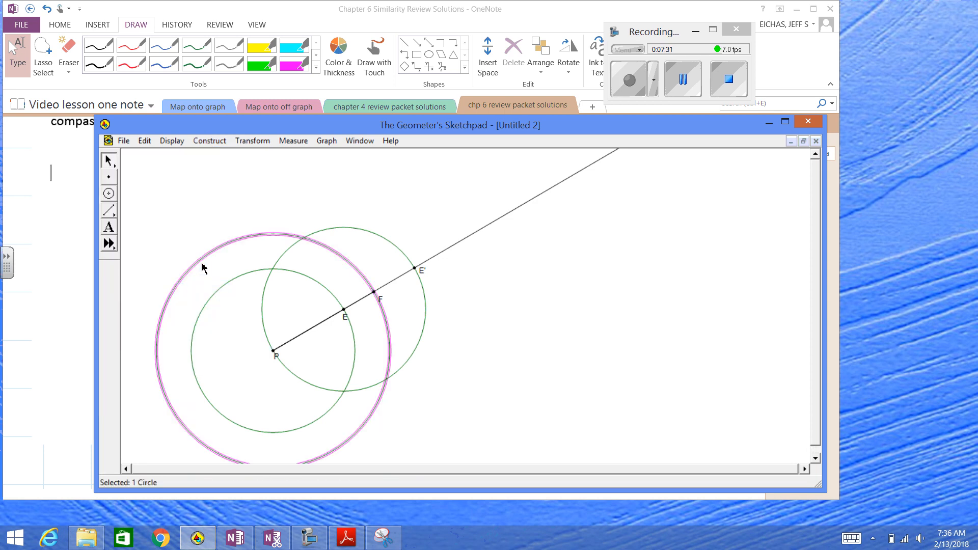
Color the circle centered at P through F black
click(171, 141)
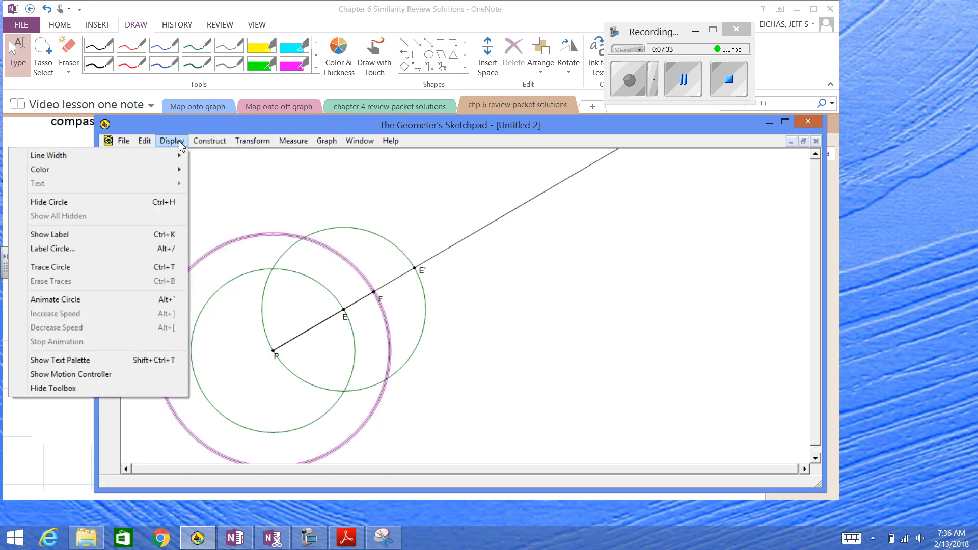
mouse_move(177, 156)
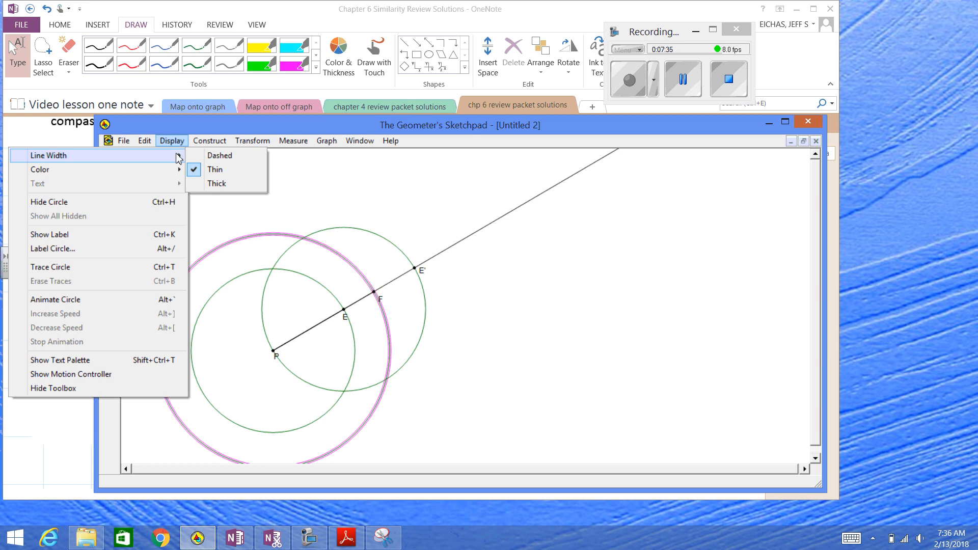
mouse_move(159, 169)
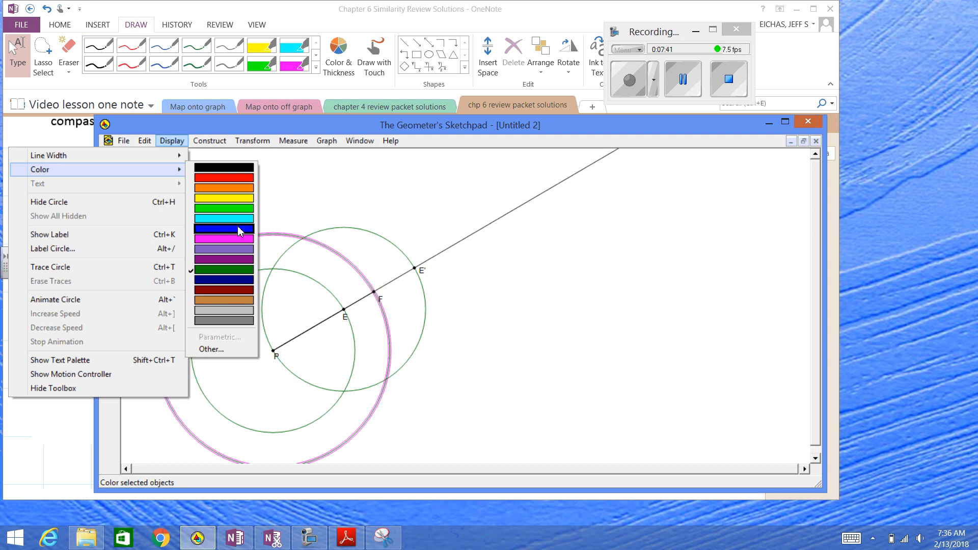
click(243, 168)
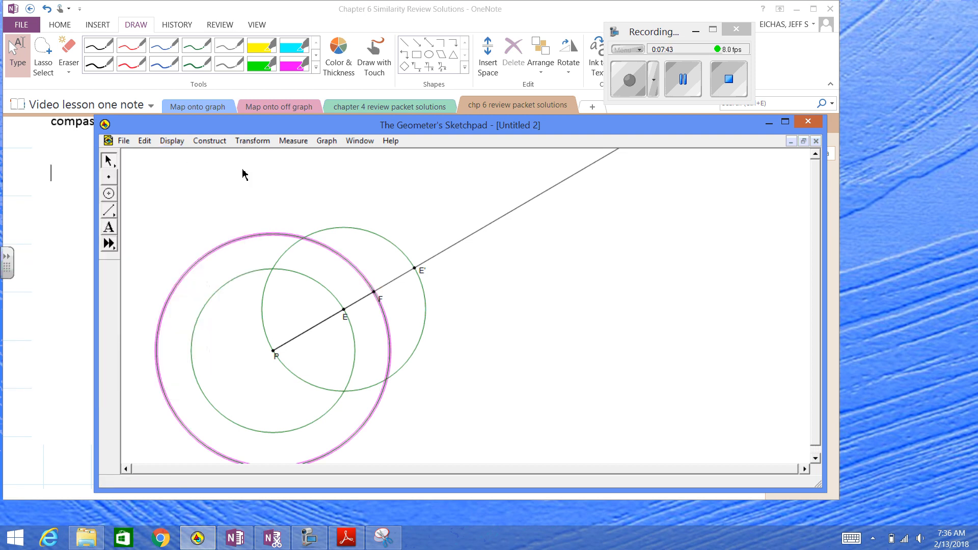
click(267, 197)
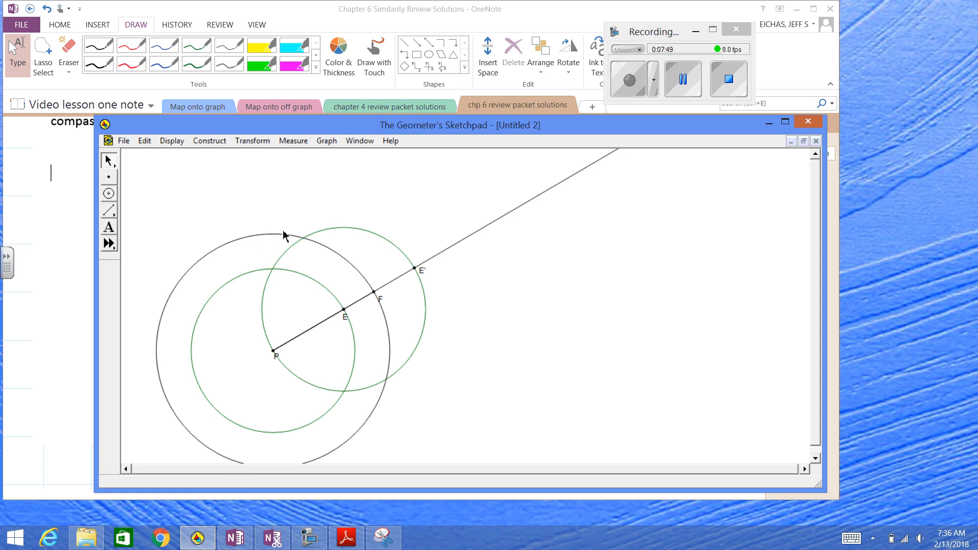
Construct a circle centered at F with segment PF as its radius
click(375, 292)
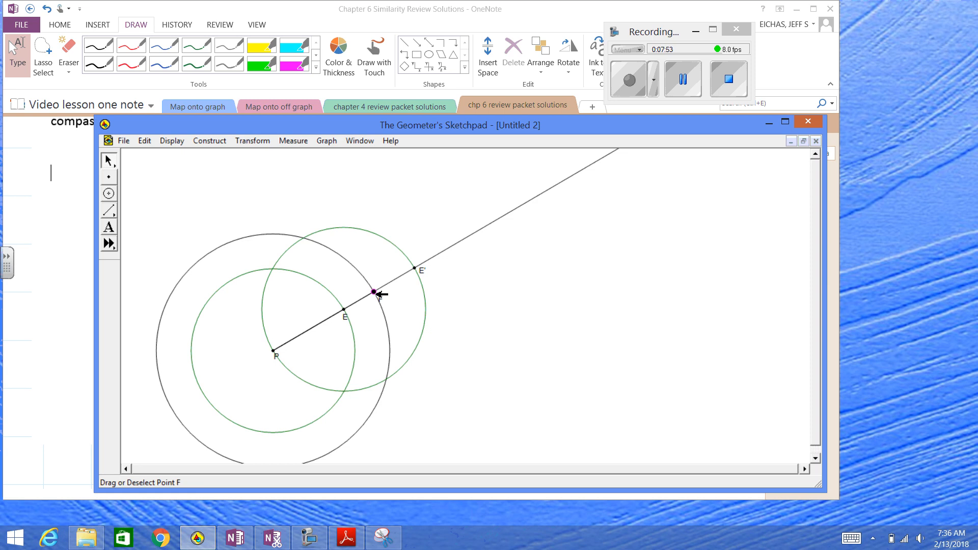
click(340, 318)
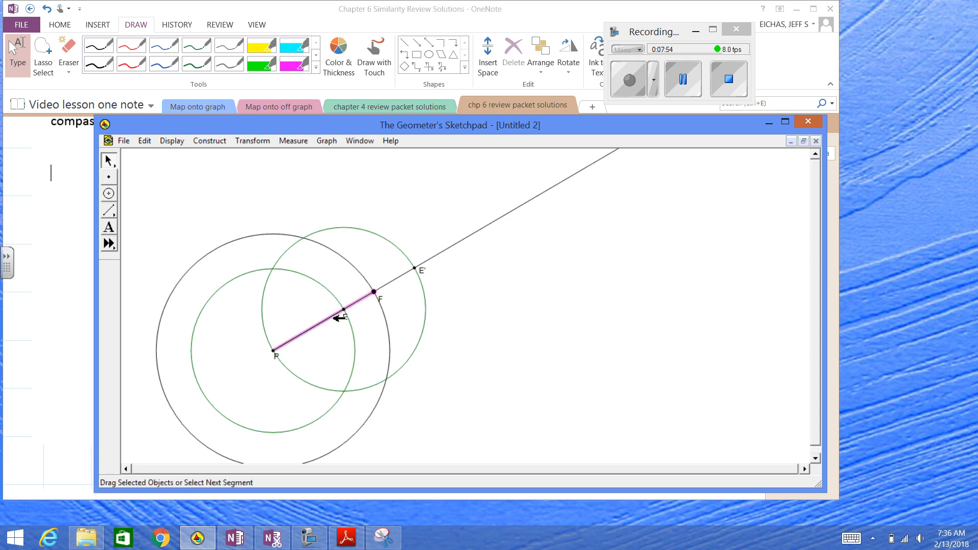
click(218, 142)
click(206, 305)
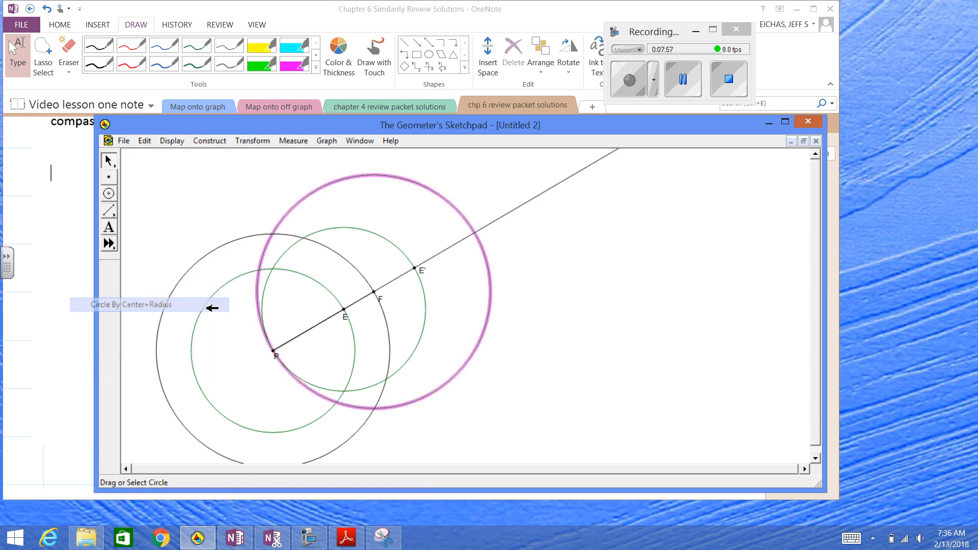
click(518, 255)
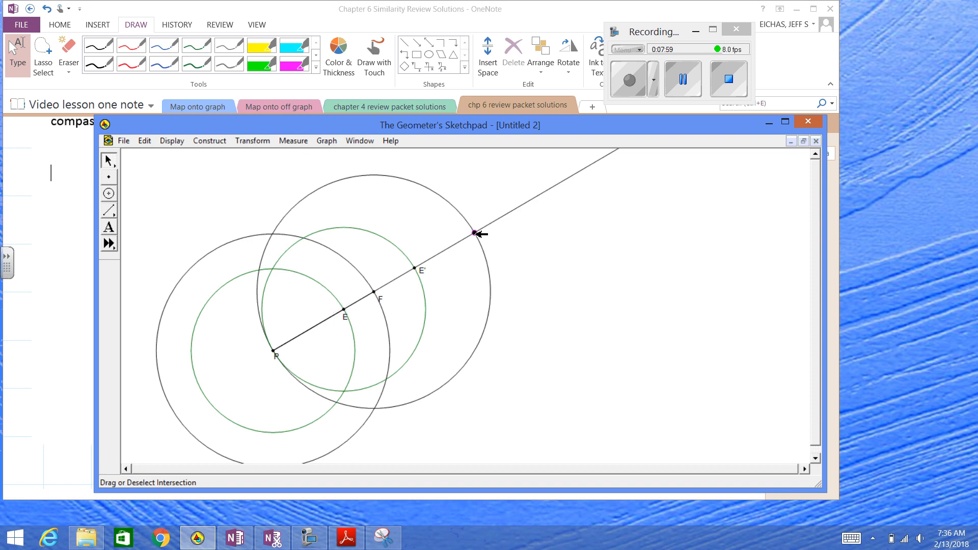
Label the outer intersection of the circle around F with the ray as F'
right_click(474, 234)
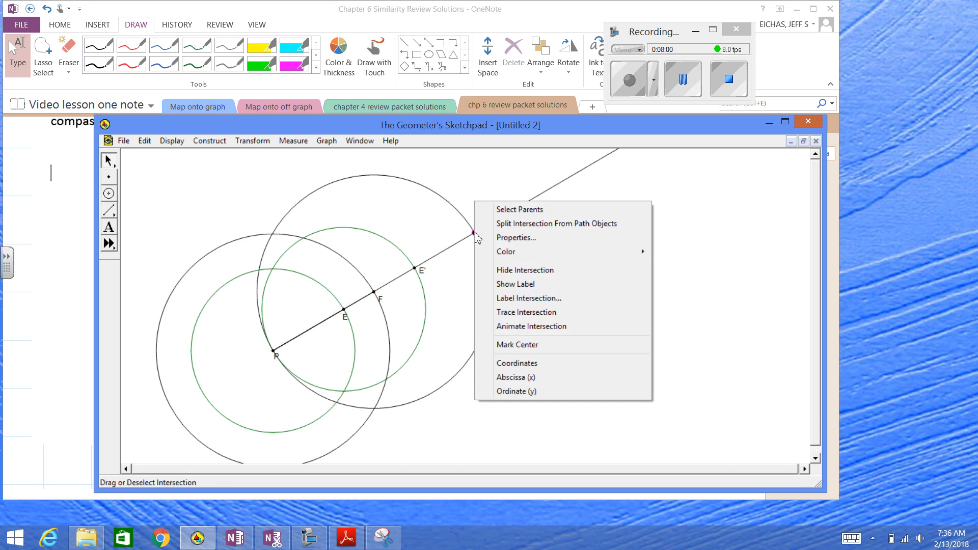
click(518, 298)
text(f)
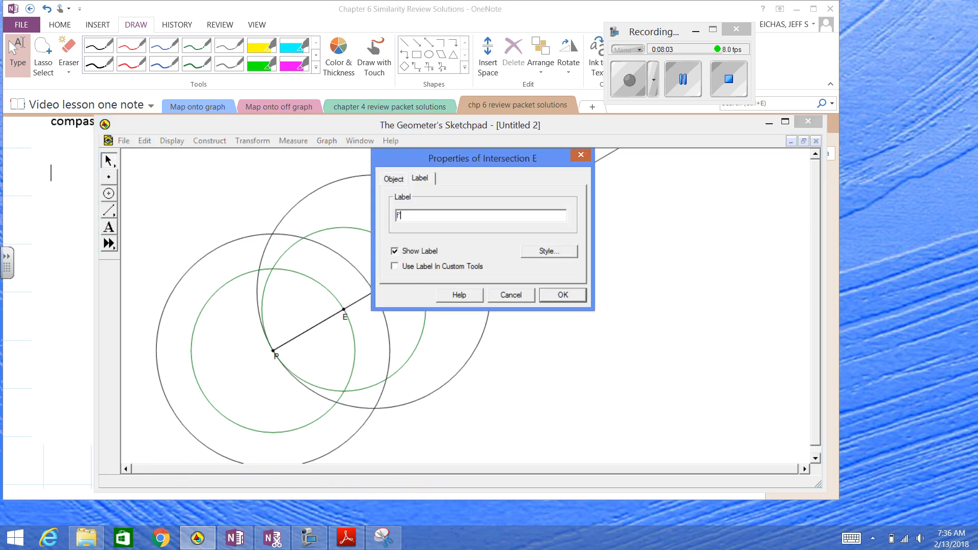
text(')
key(Return)
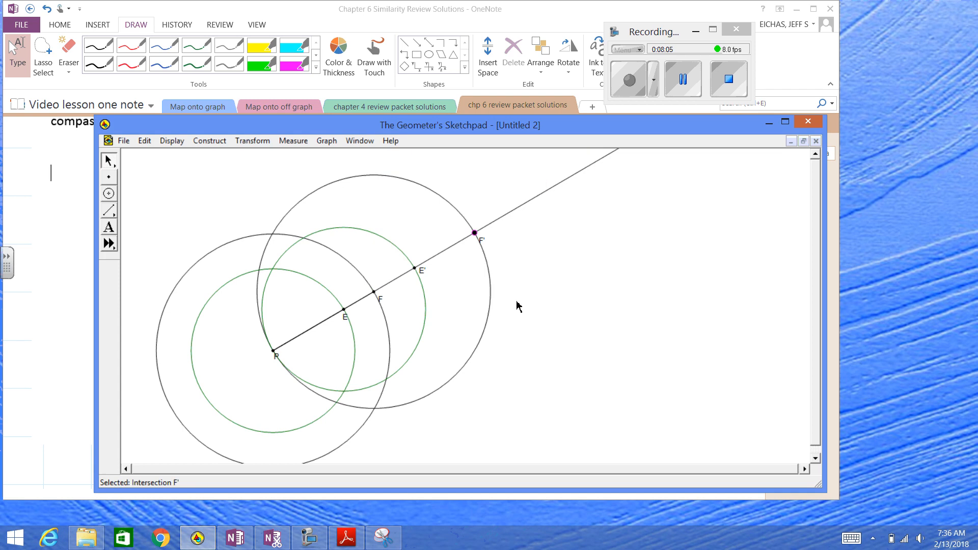
click(503, 291)
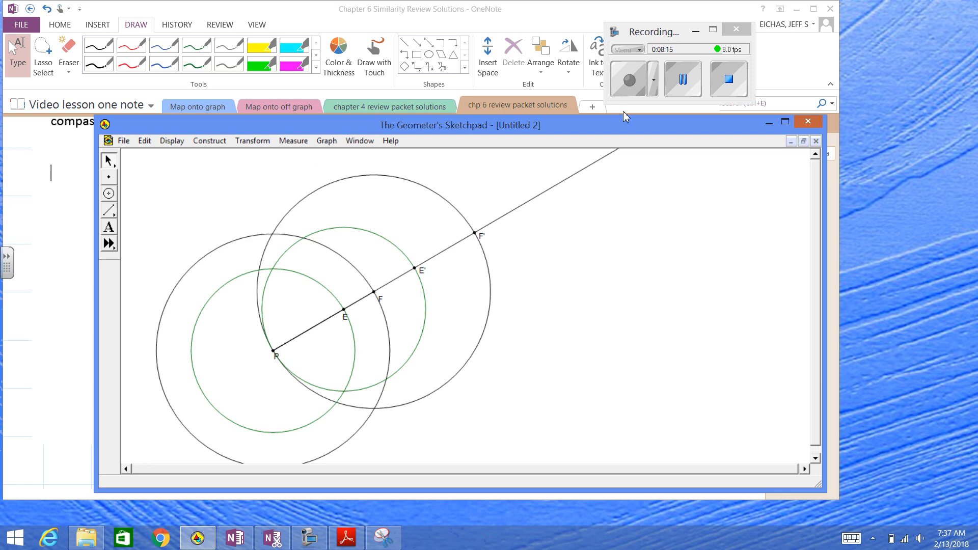
Minimize the sketch and bring up problem 19, the dilation of triangle HJG about M, in OneNote
click(770, 124)
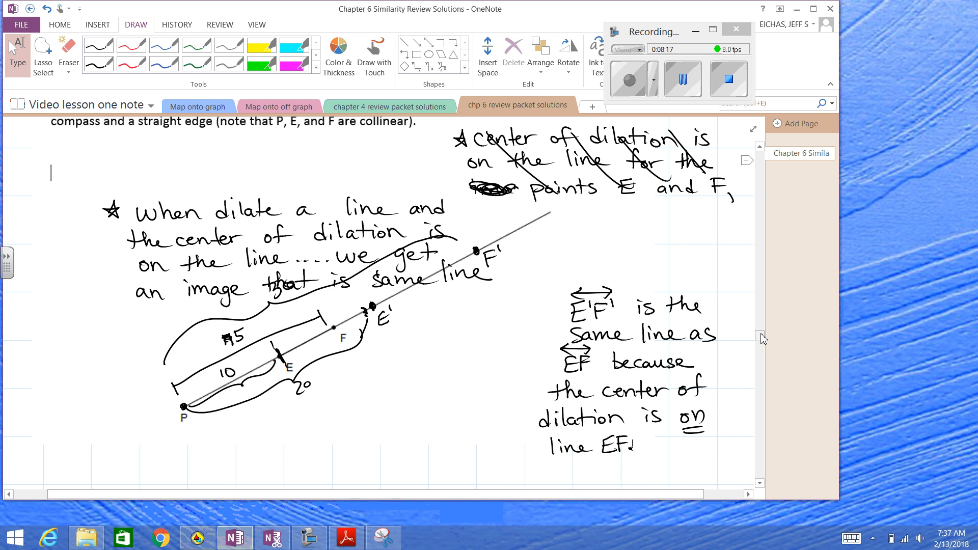
drag(761, 333, 759, 350)
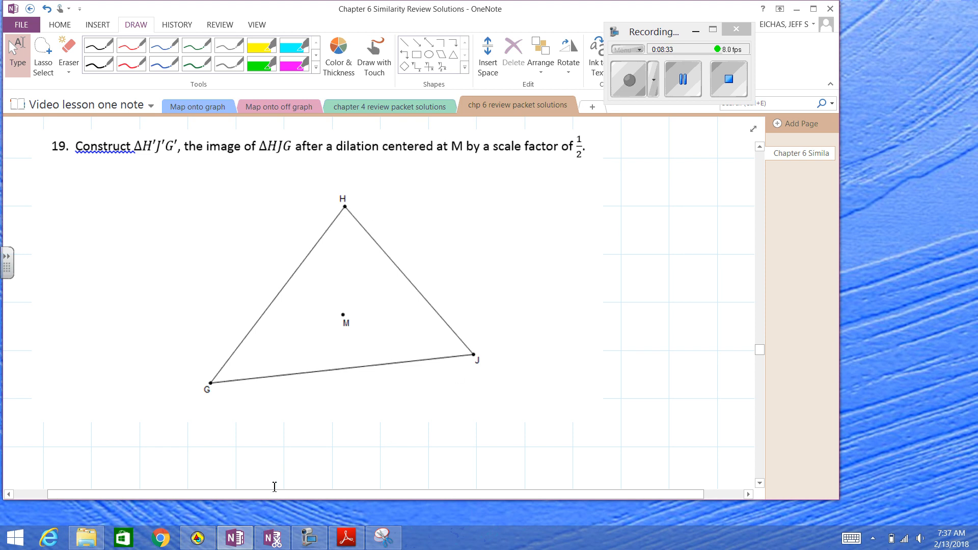
click(683, 79)
click(625, 82)
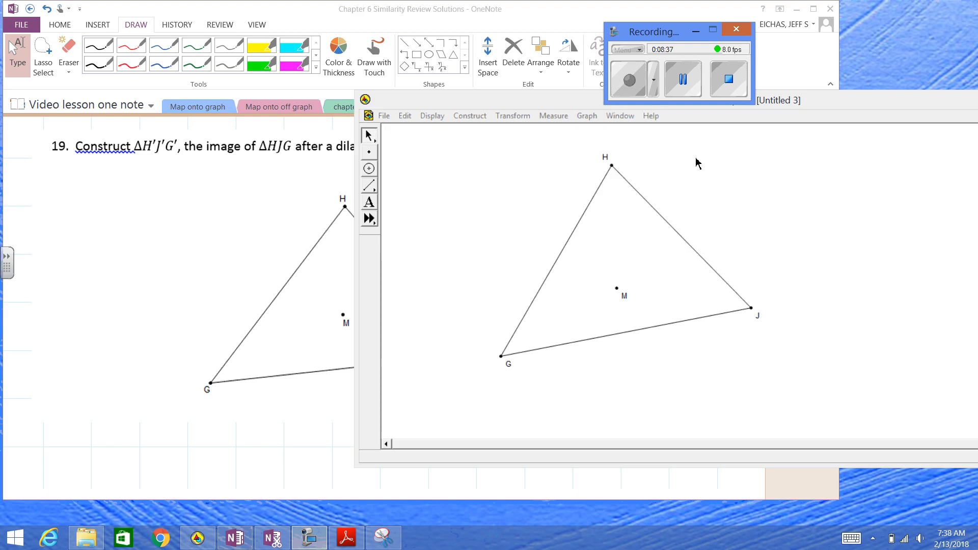
In the Geometer's Sketchpad sketch of triangle HJG, construct the segment from M to H
click(618, 290)
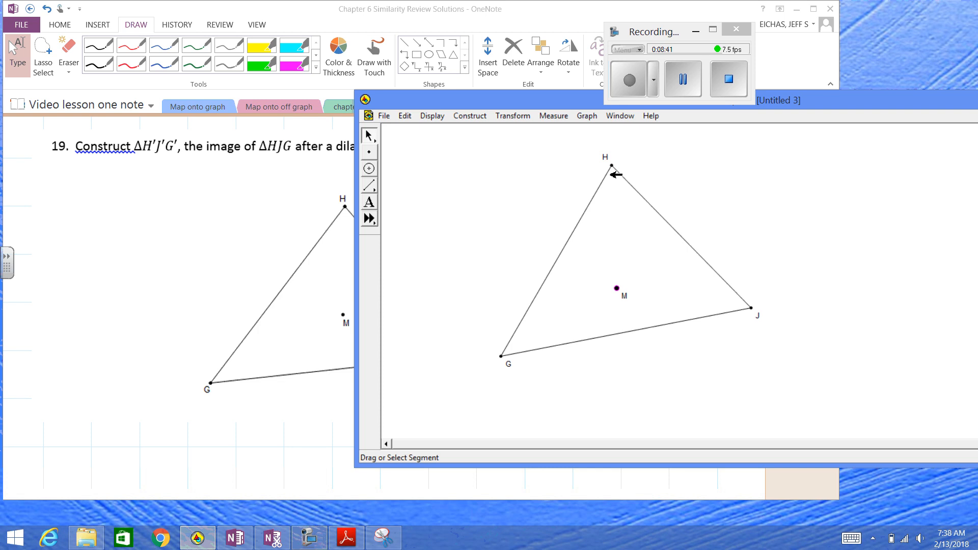
click(611, 165)
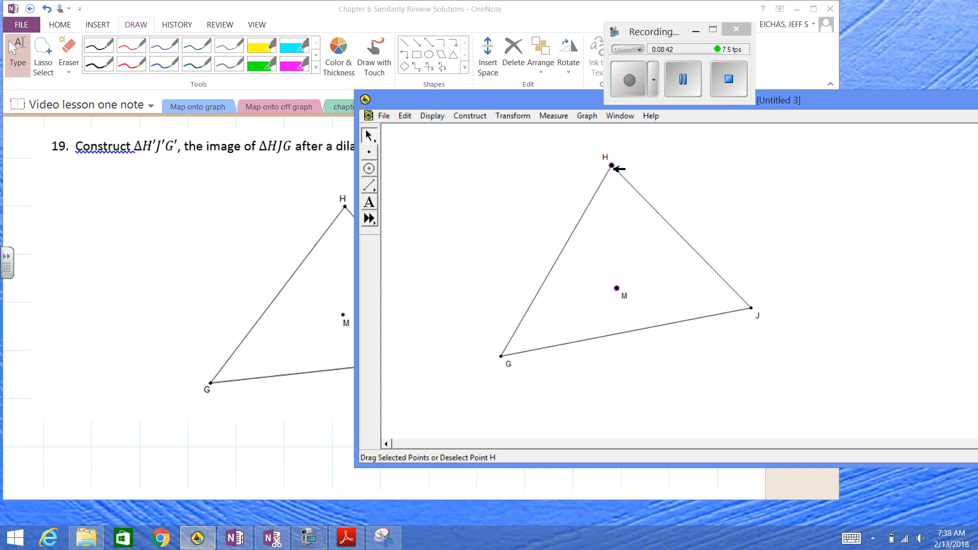
click(431, 116)
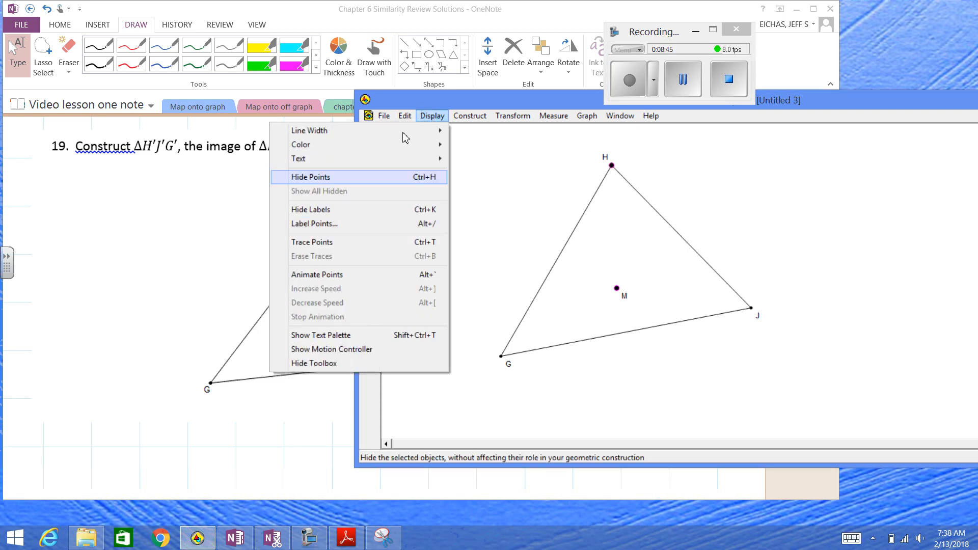
mouse_move(469, 116)
click(443, 179)
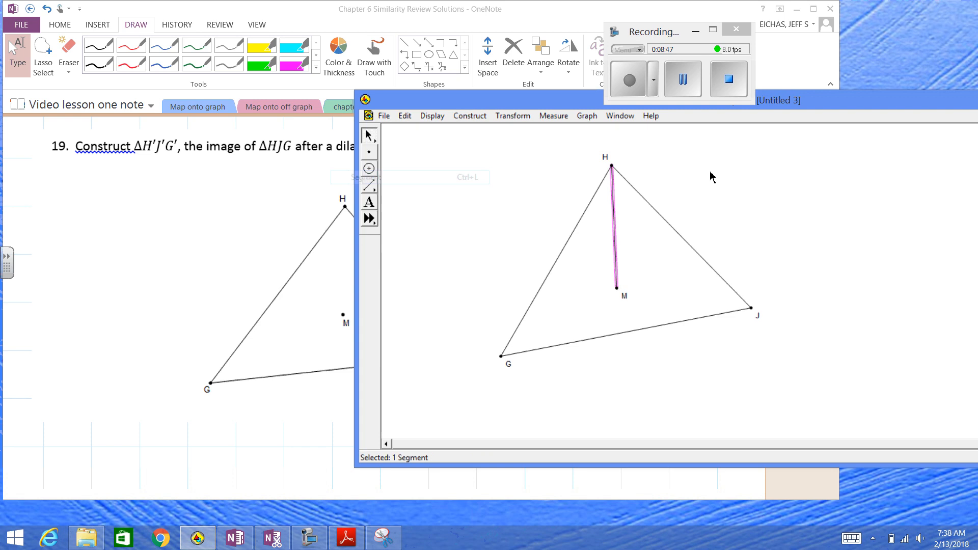
click(713, 179)
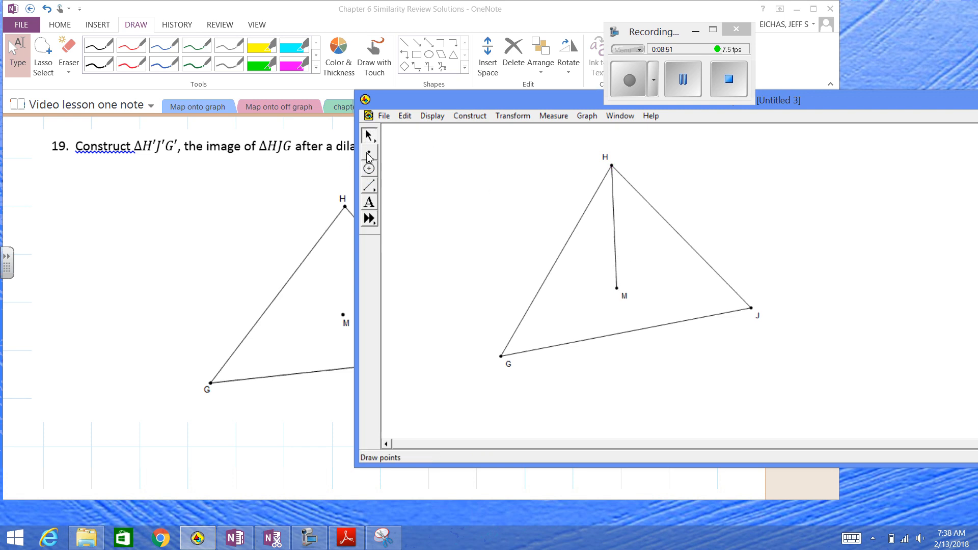
Place two free points outside the triangle, to the left of H, and join them with a short horizontal segment
click(368, 151)
click(429, 147)
click(506, 147)
click(369, 135)
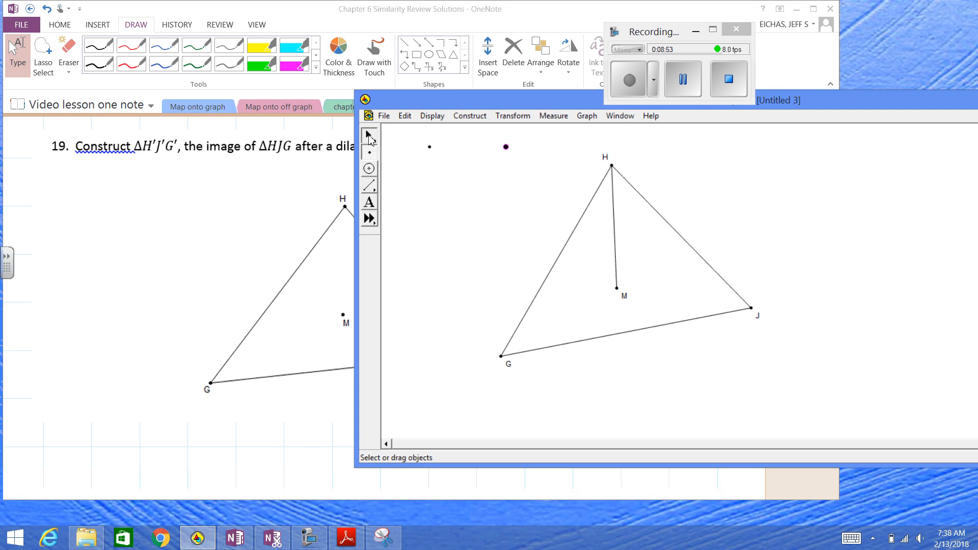
drag(402, 140, 564, 151)
click(483, 116)
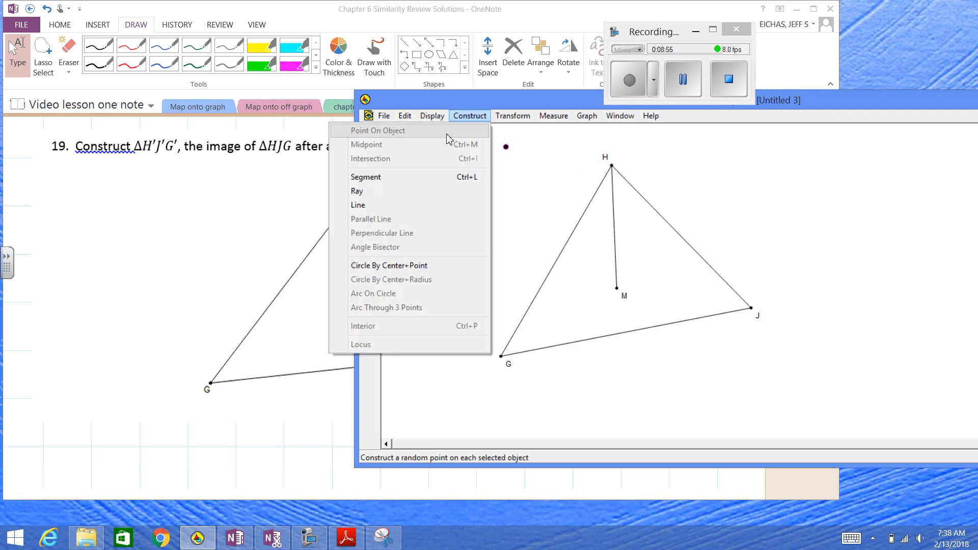
click(451, 175)
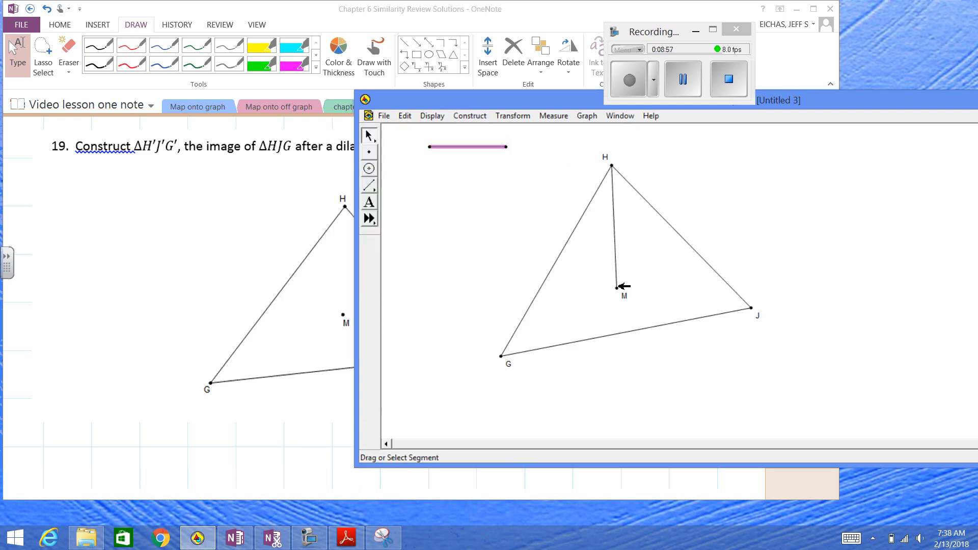
Construct a circle centered at M using the short free segment as its radius
click(616, 288)
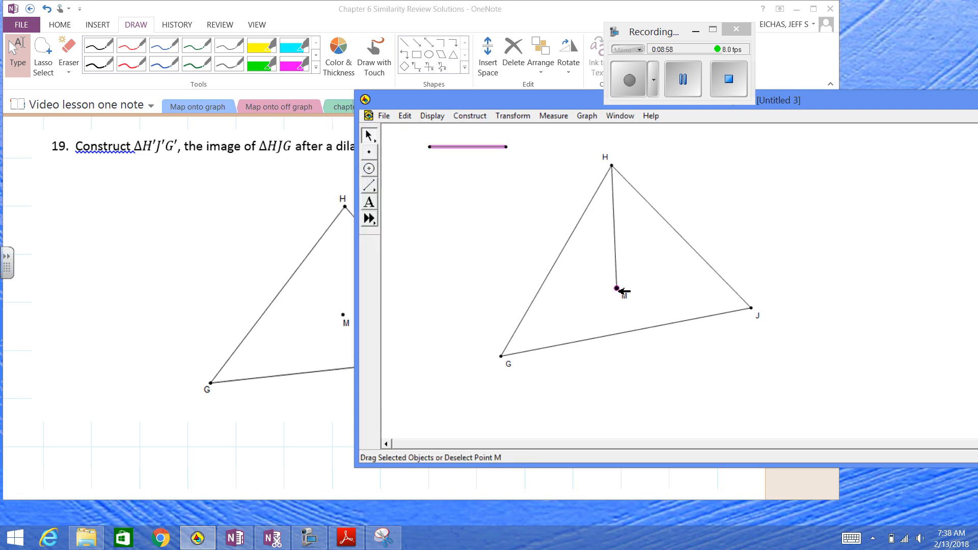
click(469, 116)
click(453, 280)
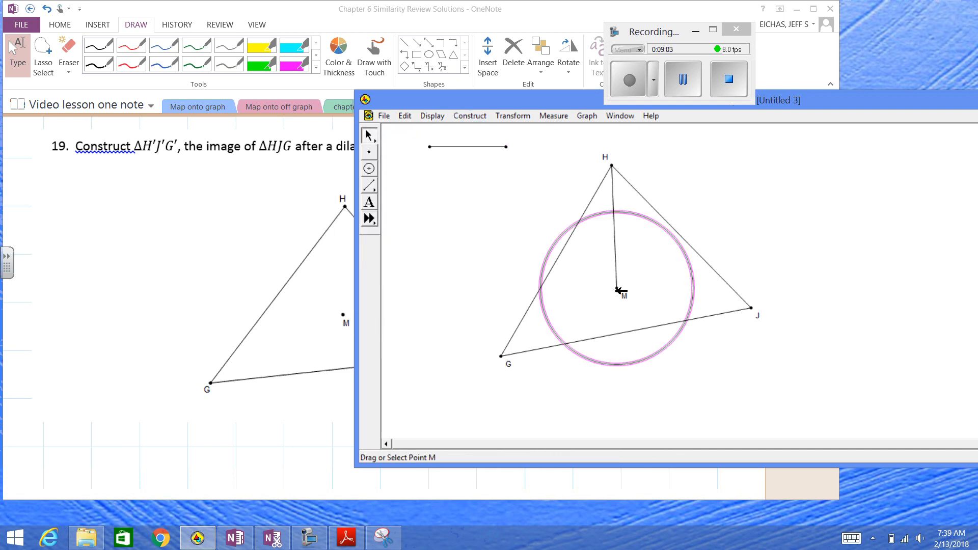
click(598, 284)
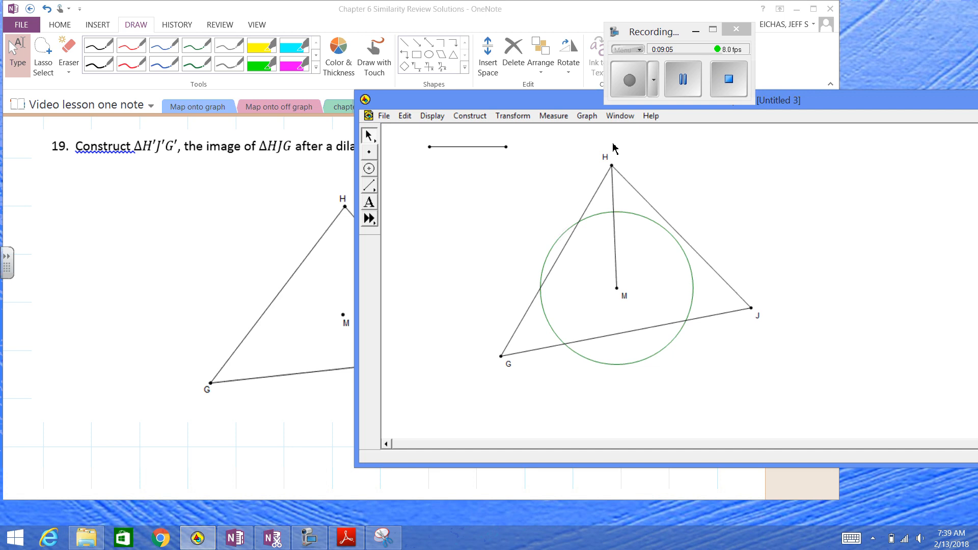
Construct a circle centered at H using the same short segment as its radius
click(612, 162)
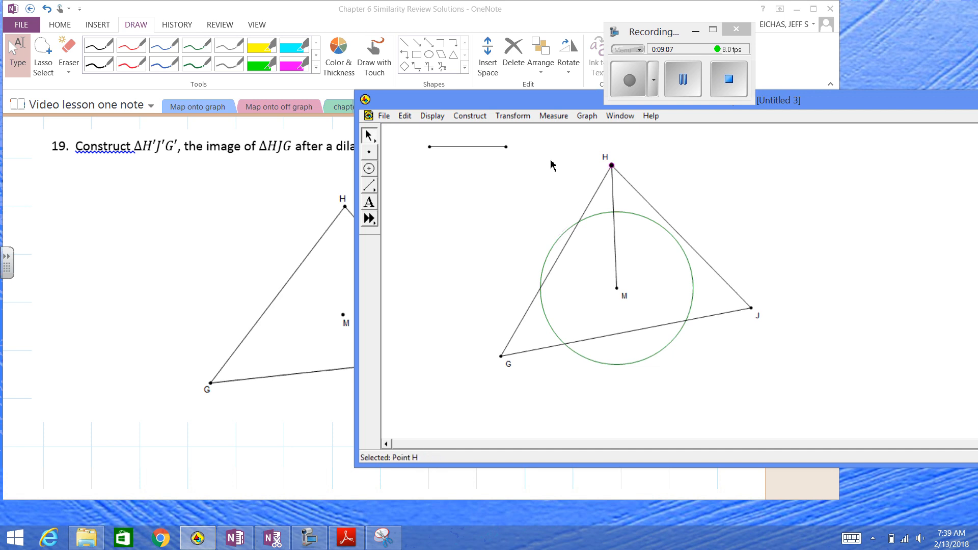
click(471, 147)
click(469, 116)
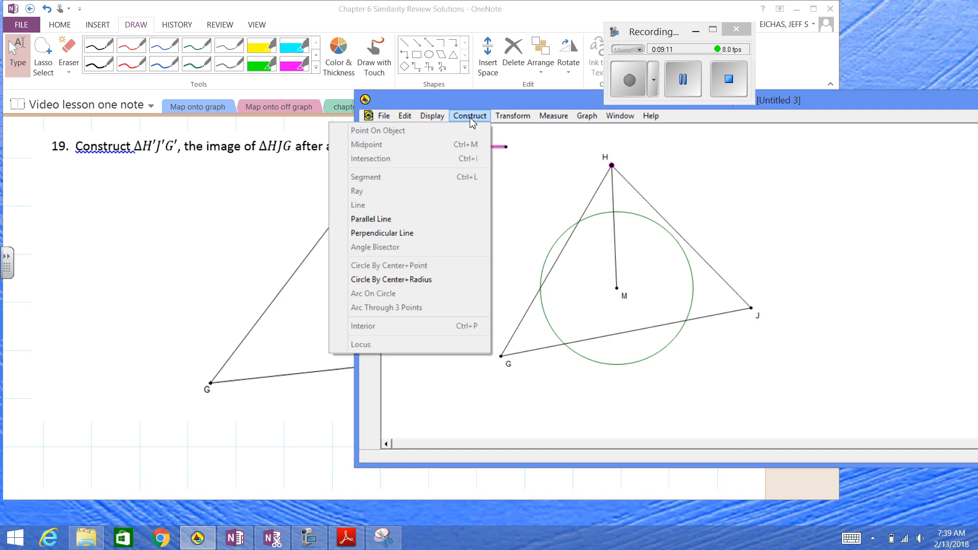
click(455, 279)
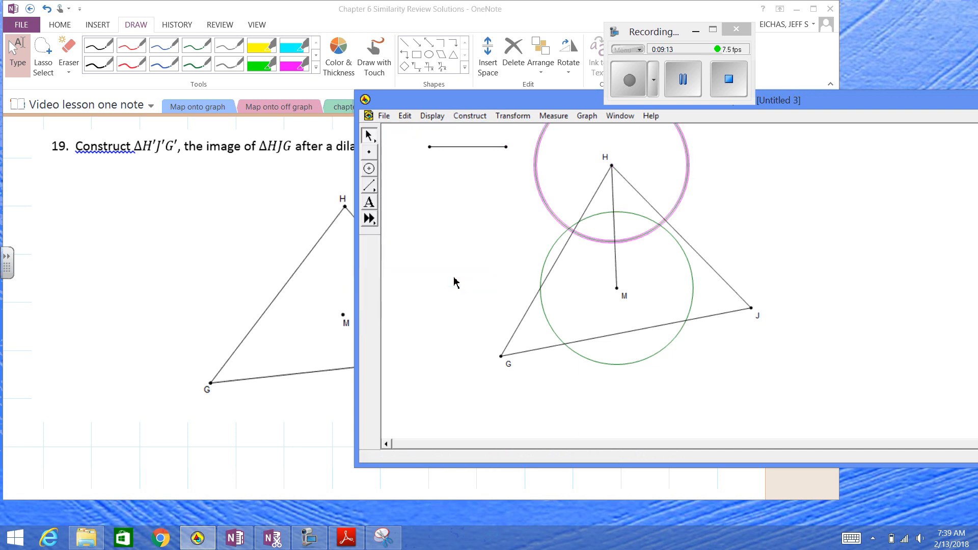
click(516, 225)
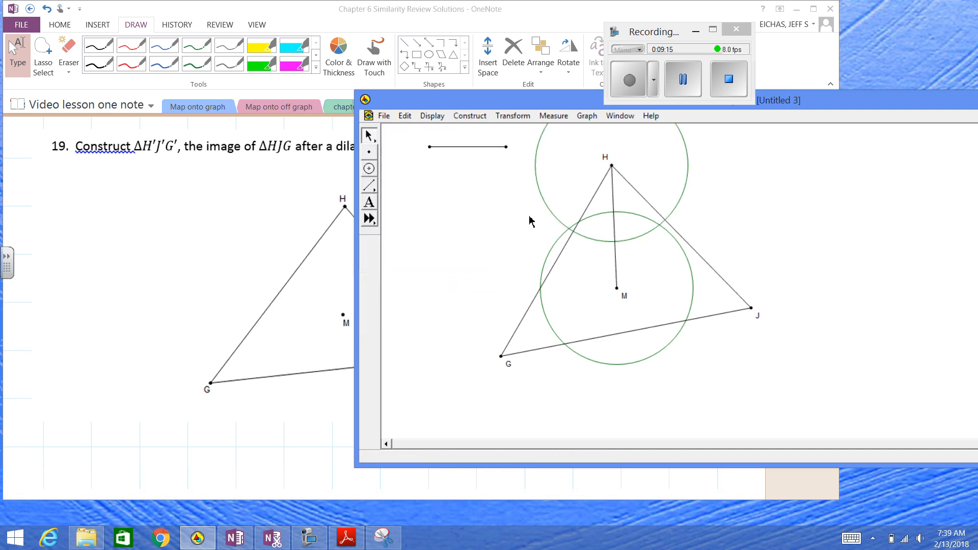
Mark both intersections of the circles around H and M and construct the line through them
click(570, 229)
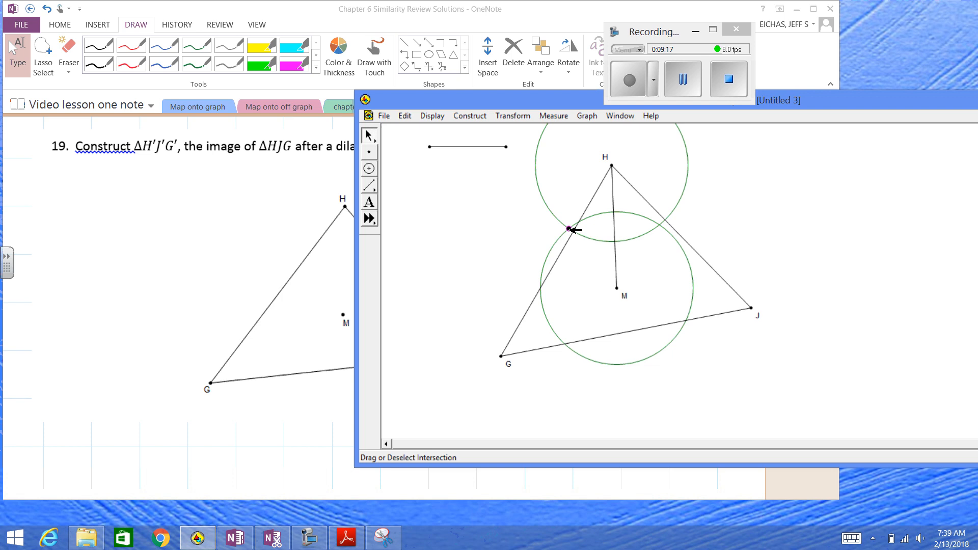
click(660, 225)
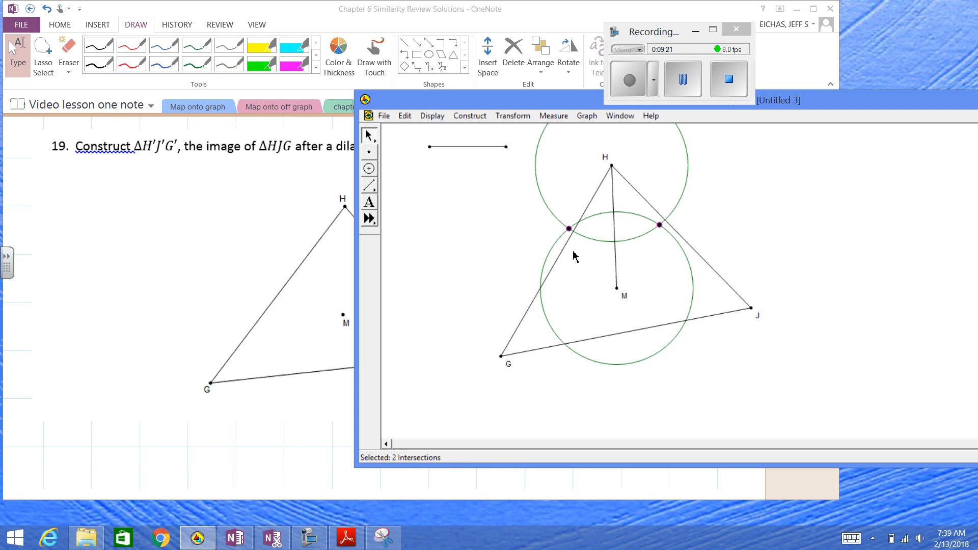
click(469, 116)
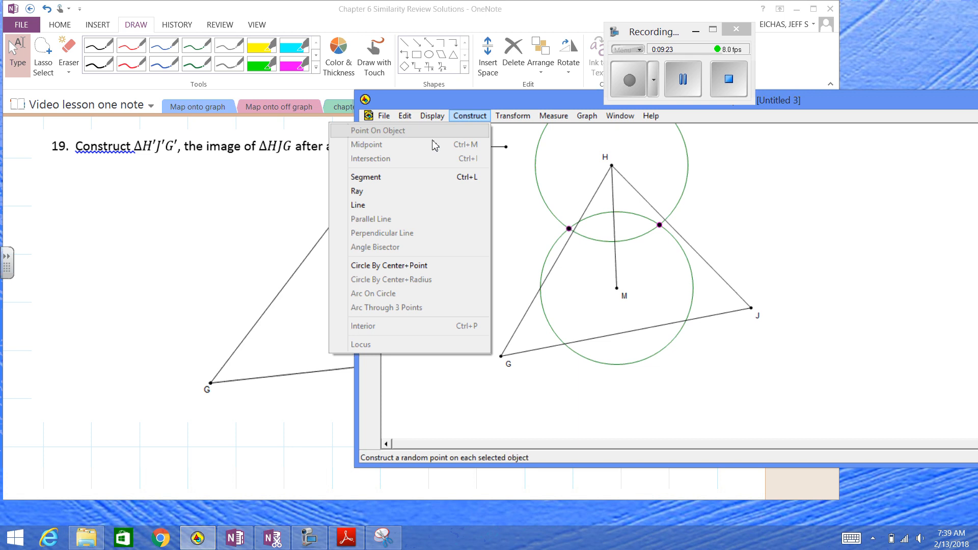
click(428, 205)
click(484, 208)
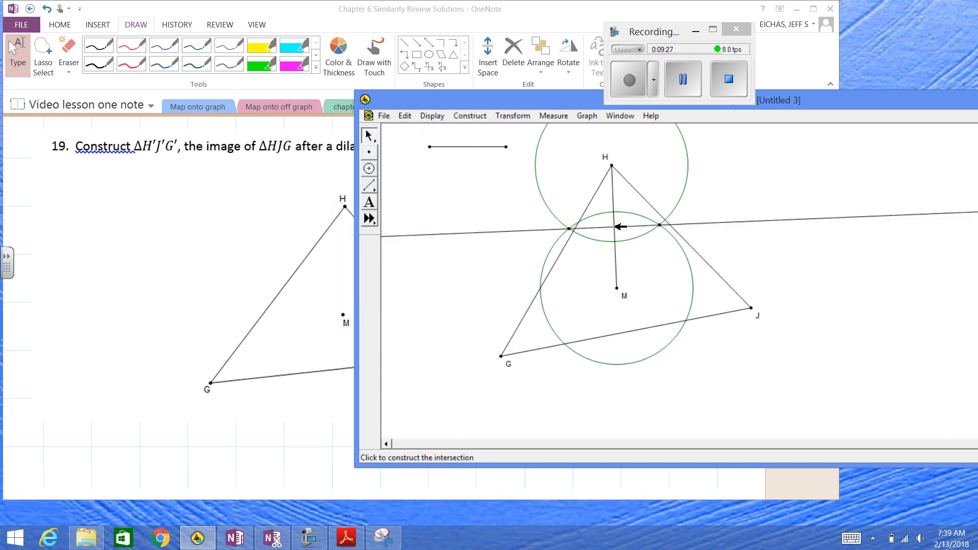
Mark the point where the bisecting line crosses segment MH, and check the problem 19 statement in OneNote
click(615, 228)
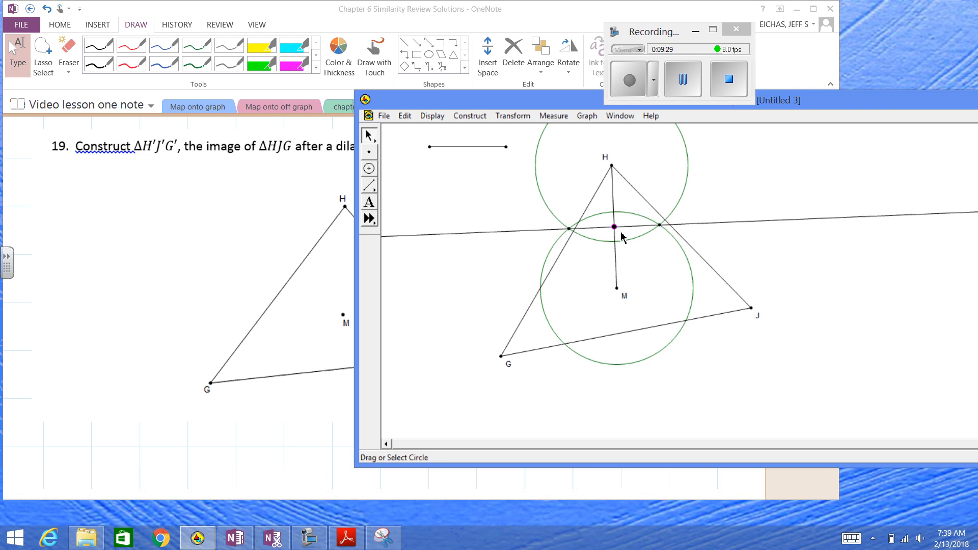
click(275, 198)
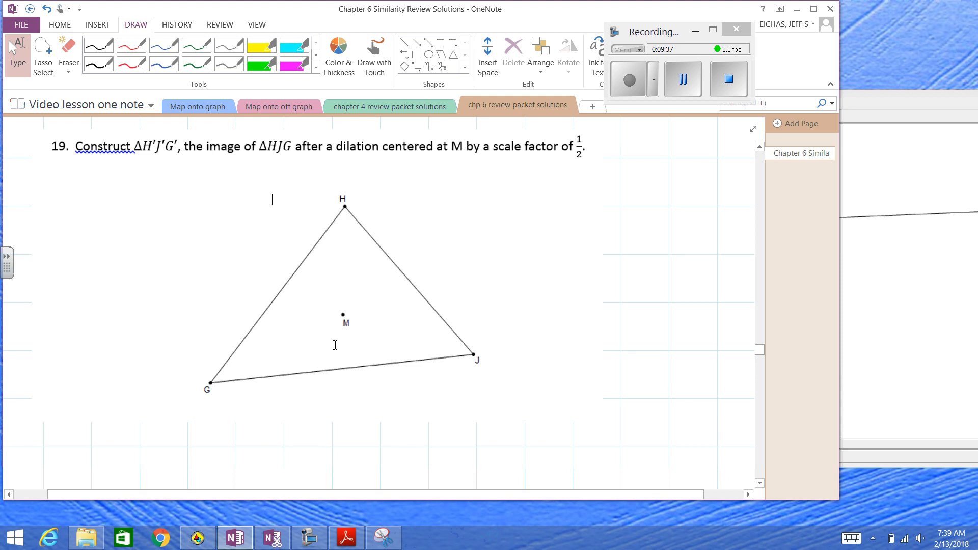
click(197, 538)
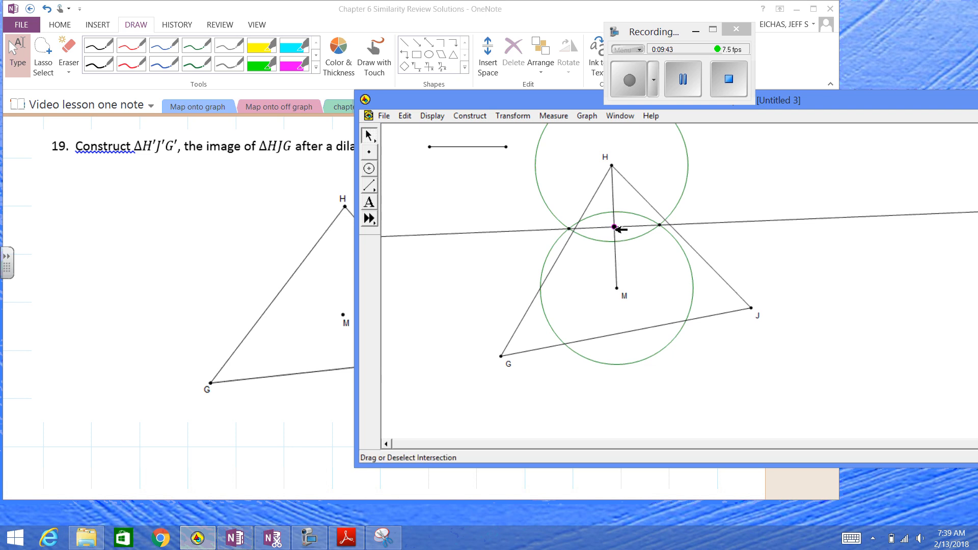
Label the point where the bisecting line crosses segment MH as H'
right_click(615, 227)
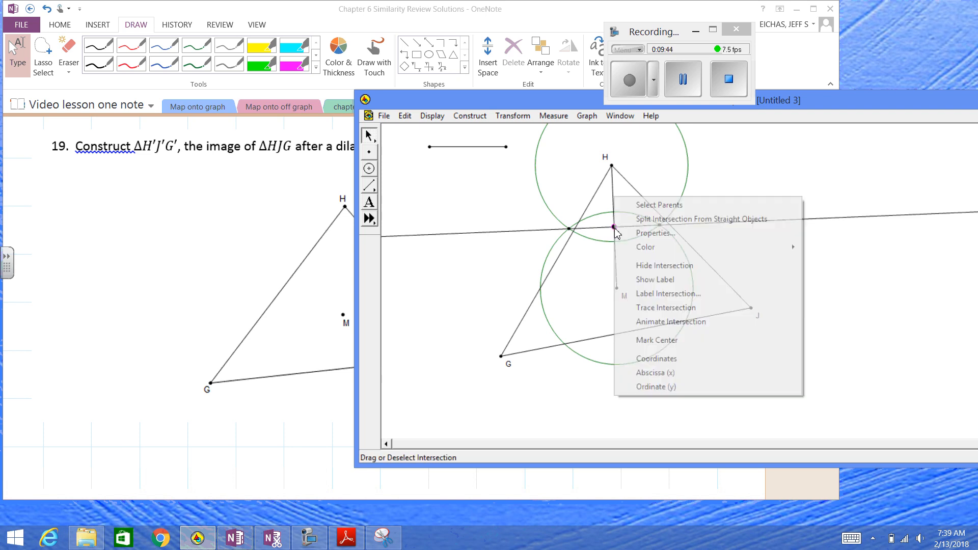
click(656, 283)
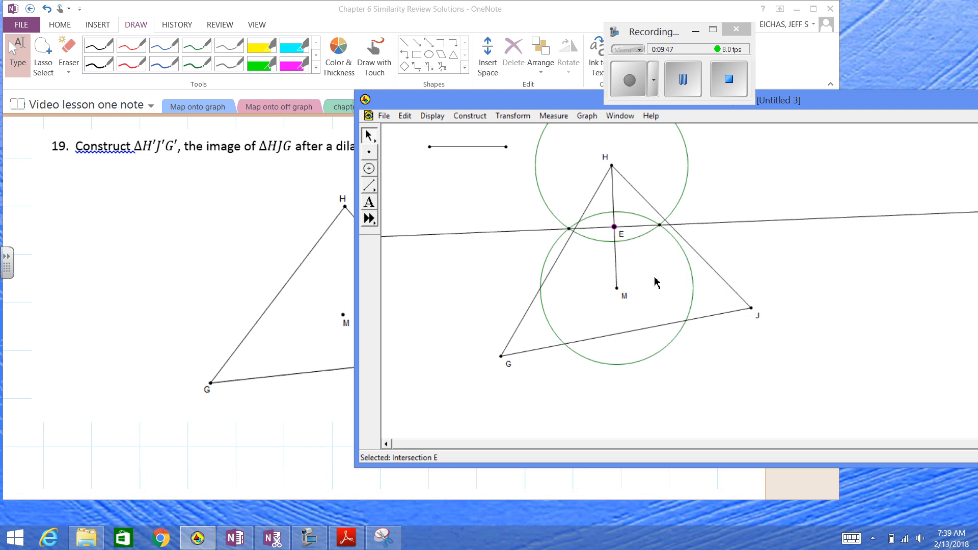
double_click(620, 240)
text(H)
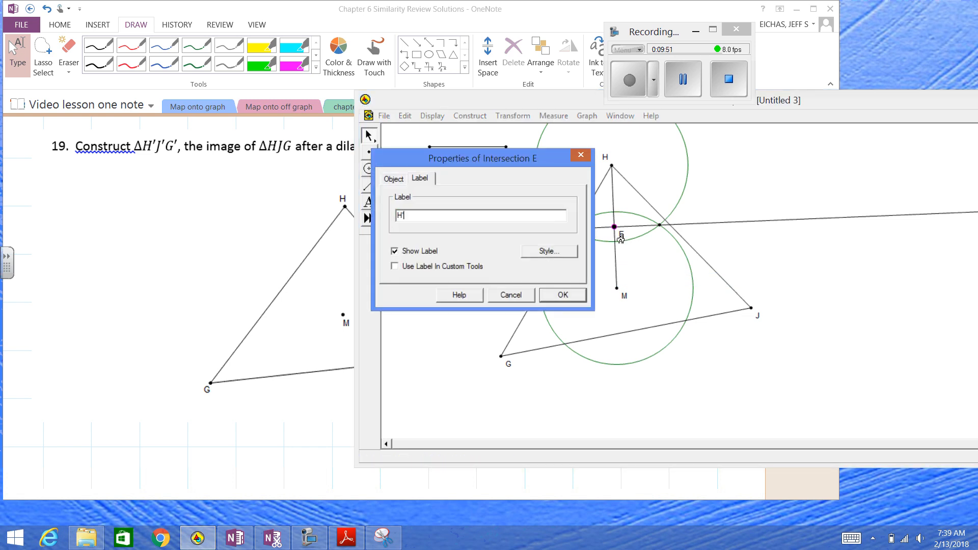
text(')
key(Return)
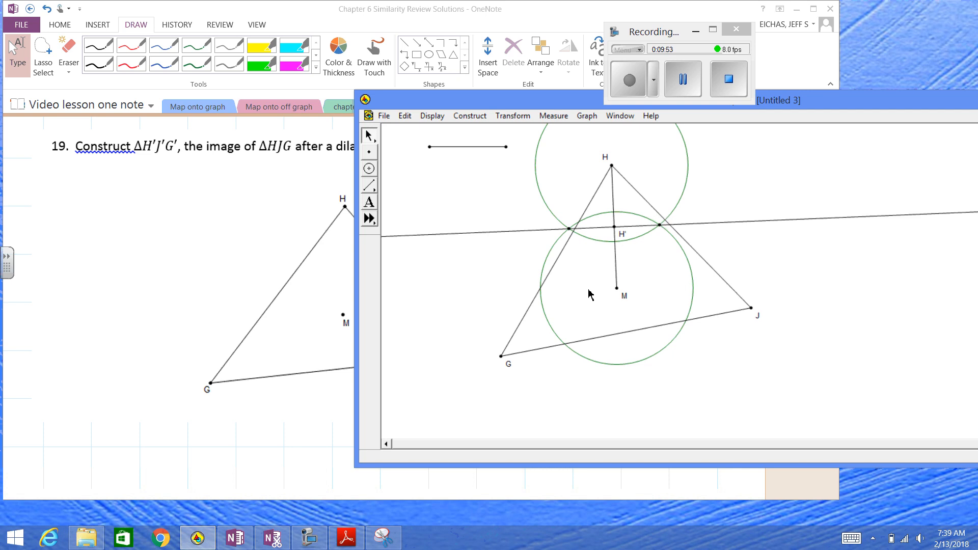
Change the circles around M and H to dashed lines
click(546, 314)
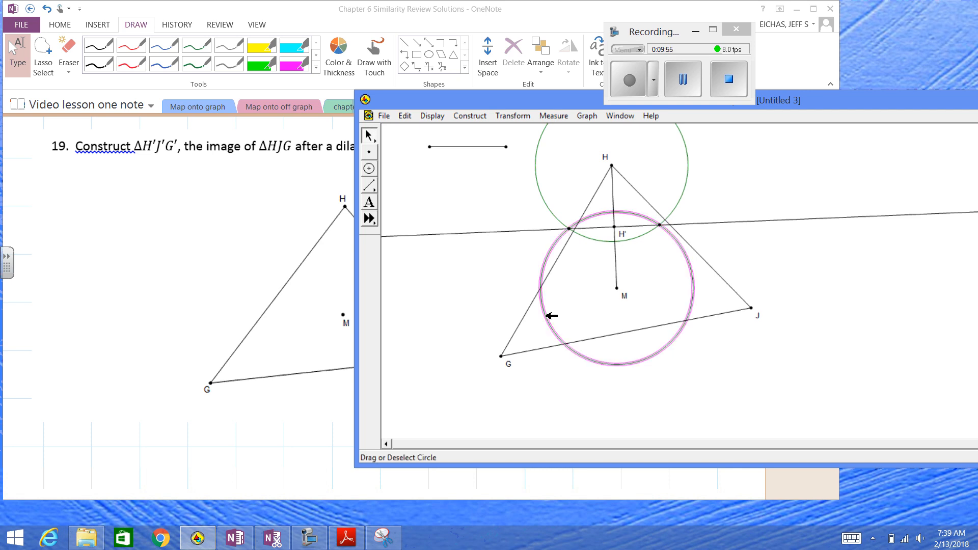
click(535, 168)
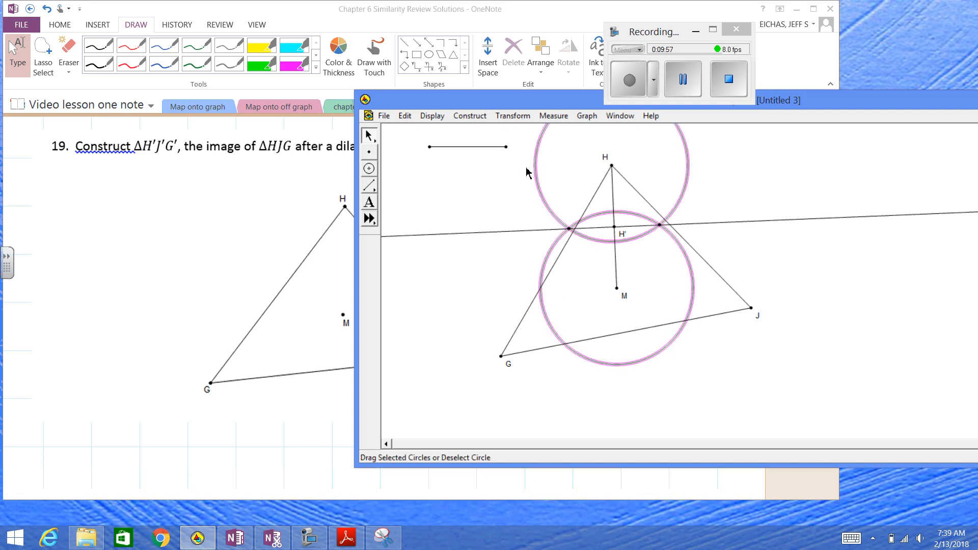
click(433, 116)
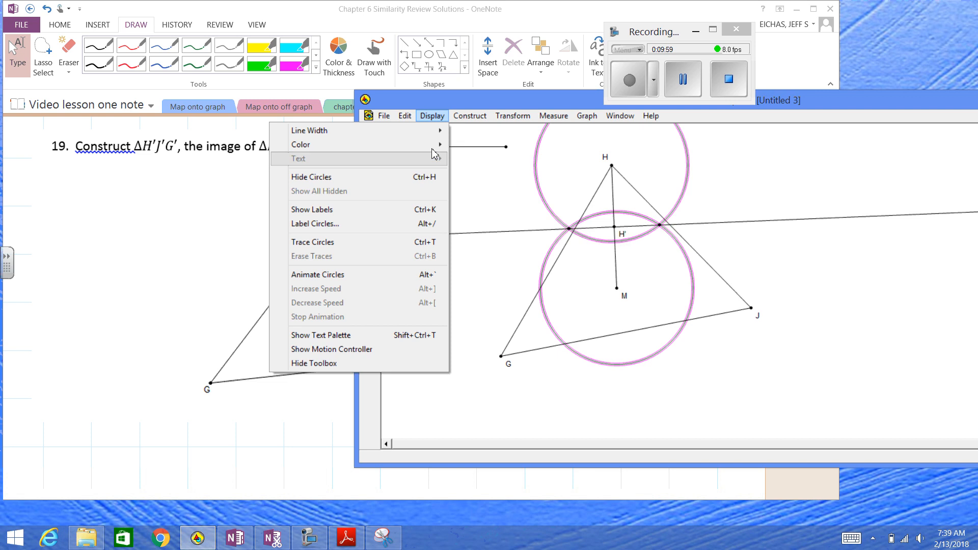
mouse_move(442, 142)
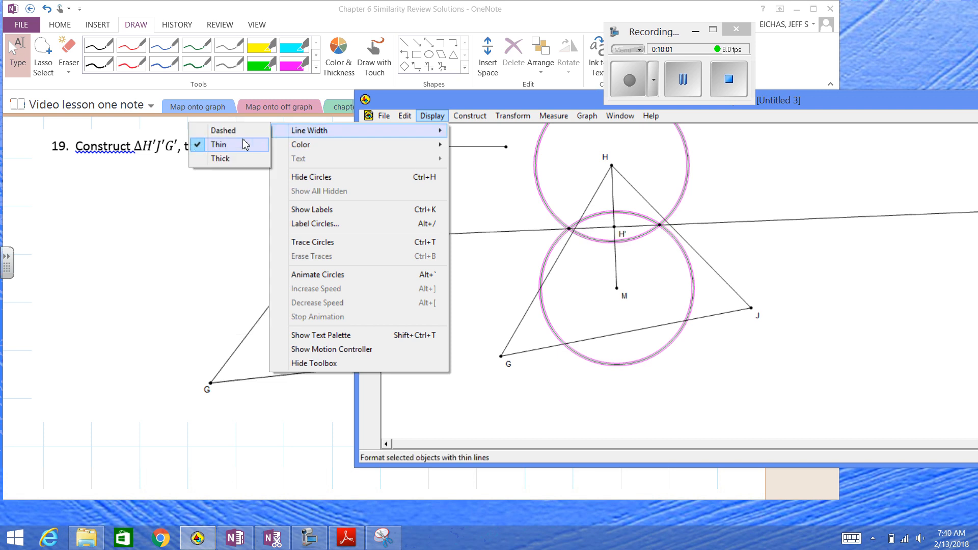
click(224, 131)
click(502, 277)
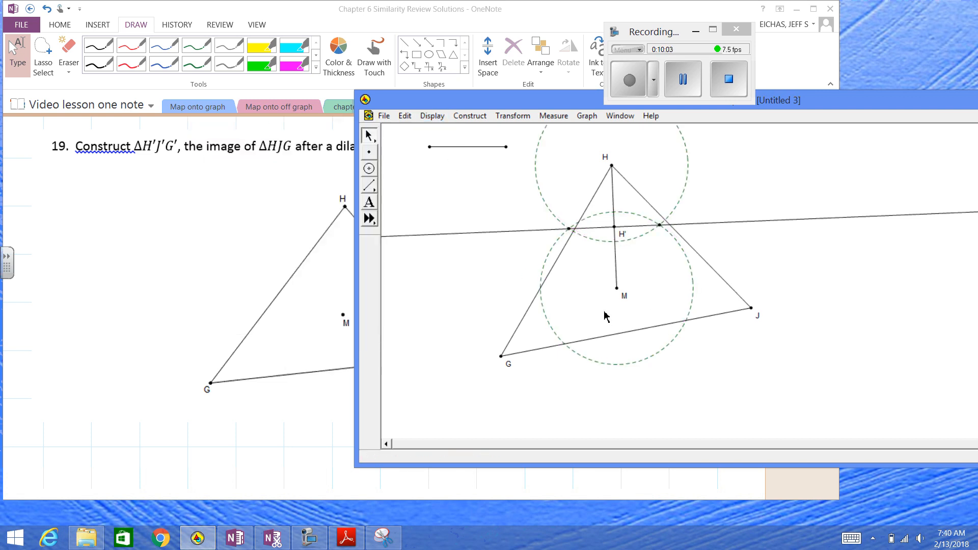
Construct the segment from M to G and set its line width to thin
click(616, 288)
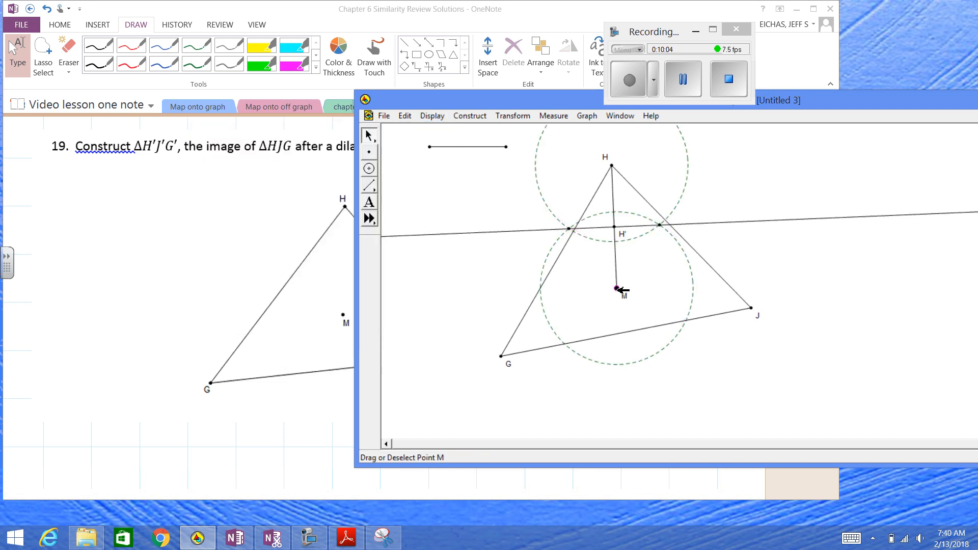
click(502, 356)
click(469, 116)
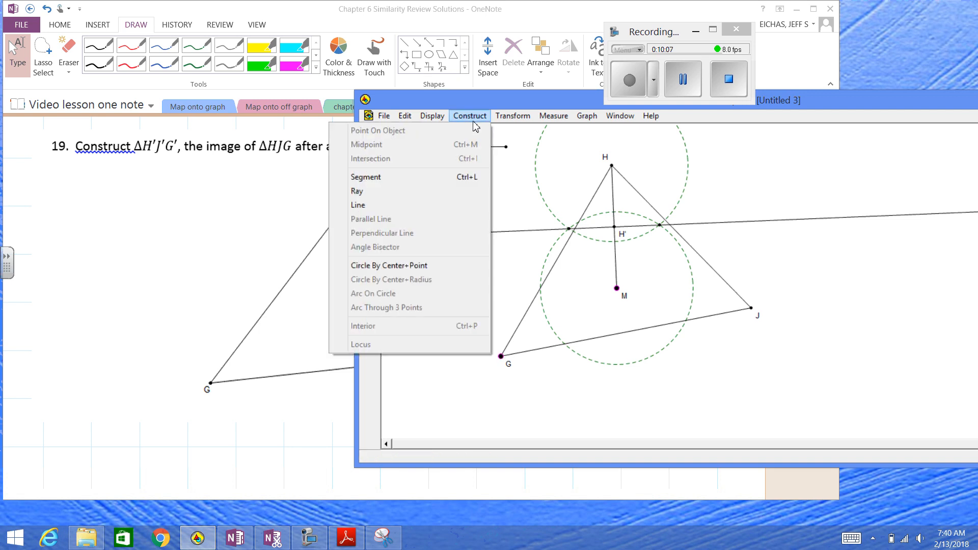
click(453, 183)
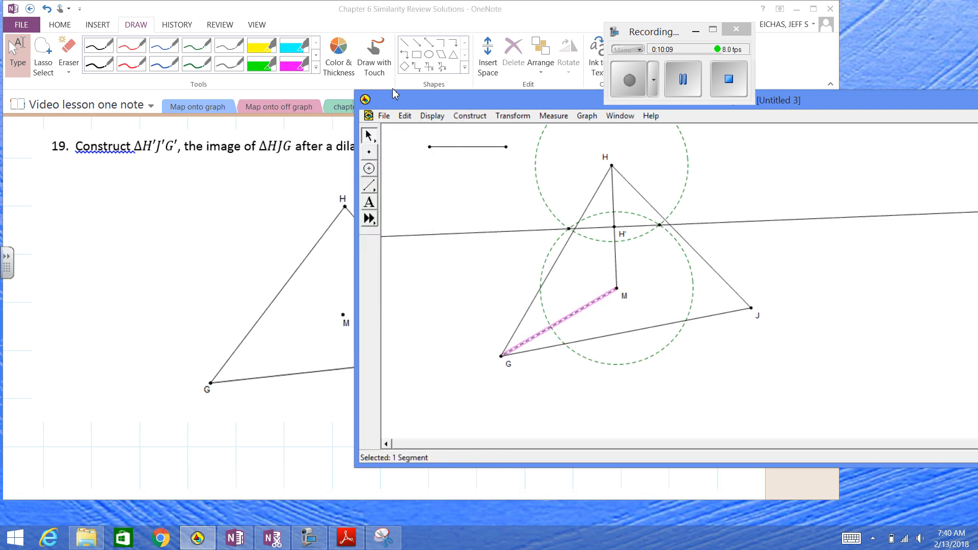
click(431, 117)
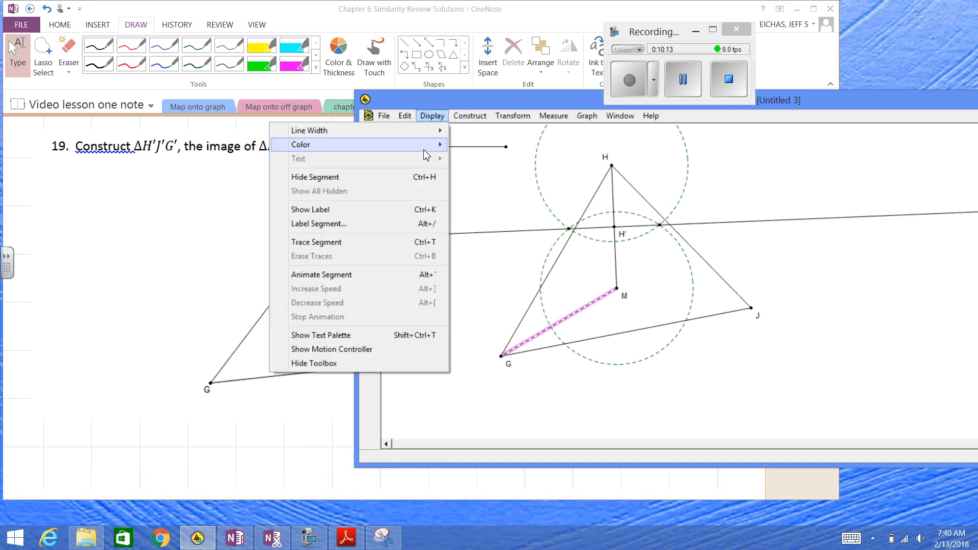
mouse_move(431, 131)
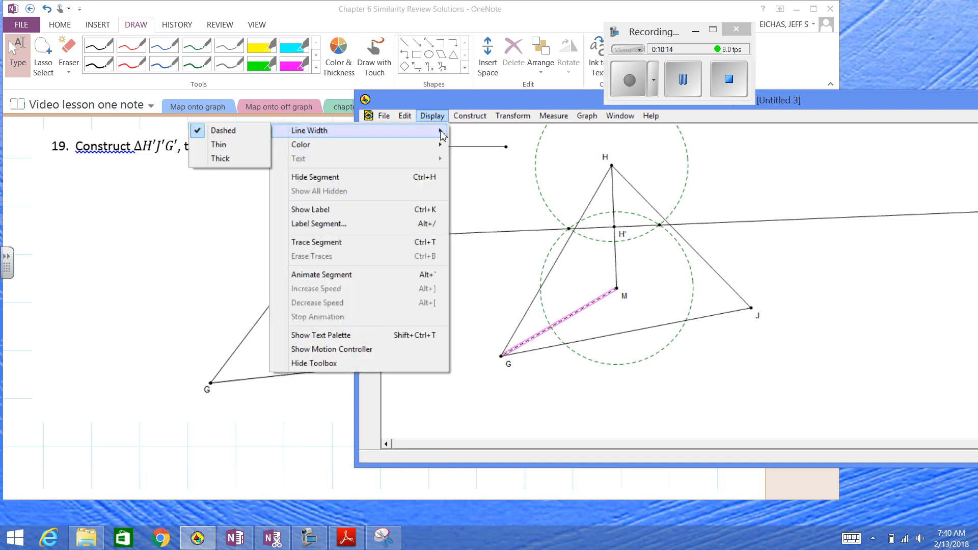
click(238, 146)
click(496, 292)
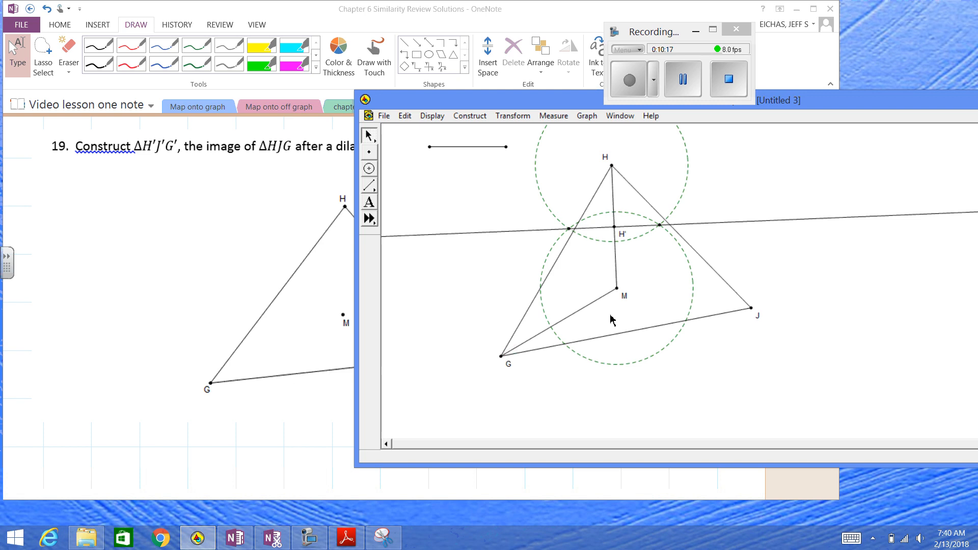
click(618, 289)
click(550, 308)
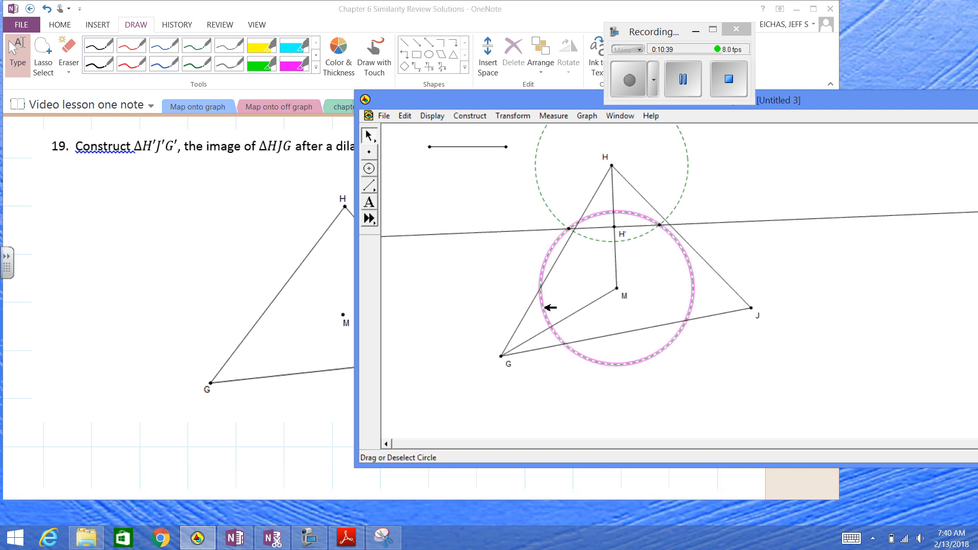
click(568, 301)
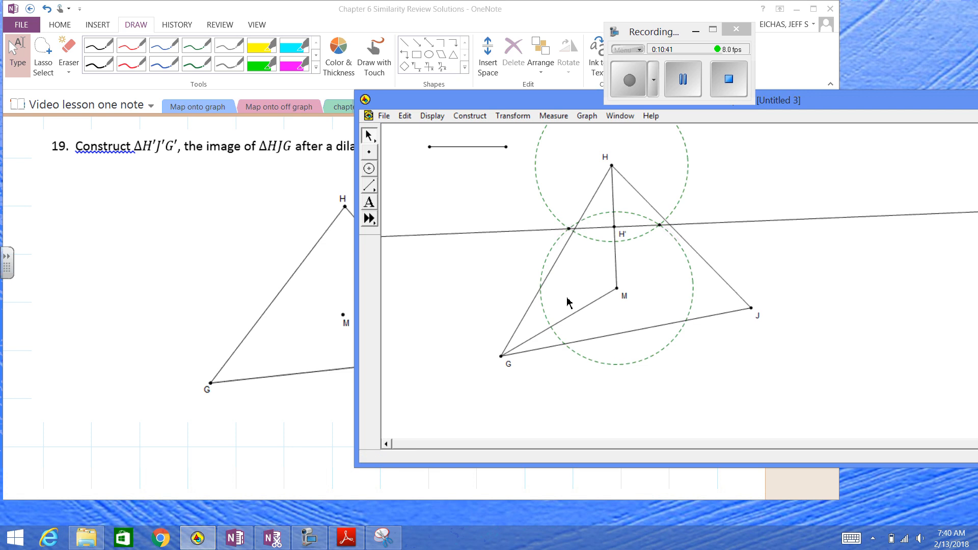
Construct a circle centered at G using the short free segment as its radius
click(502, 357)
click(481, 147)
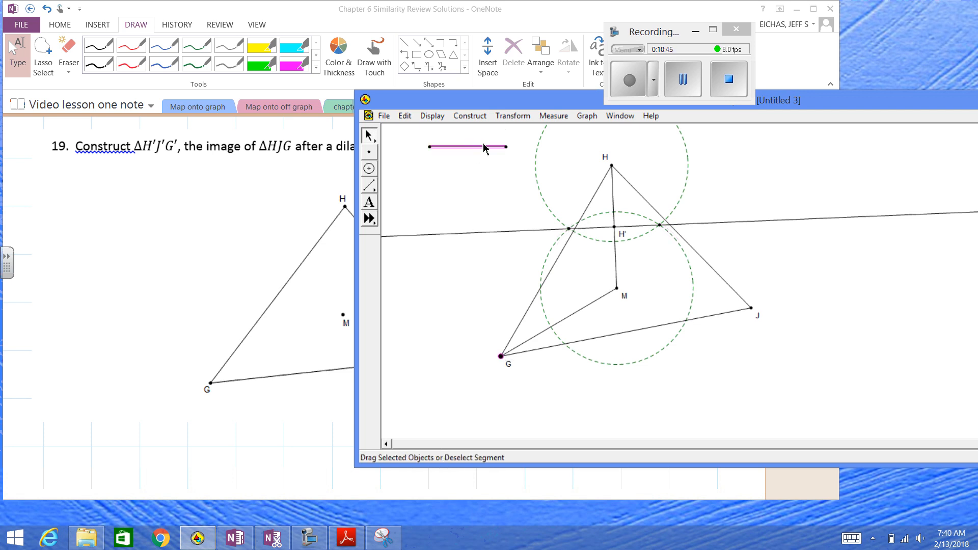
click(470, 115)
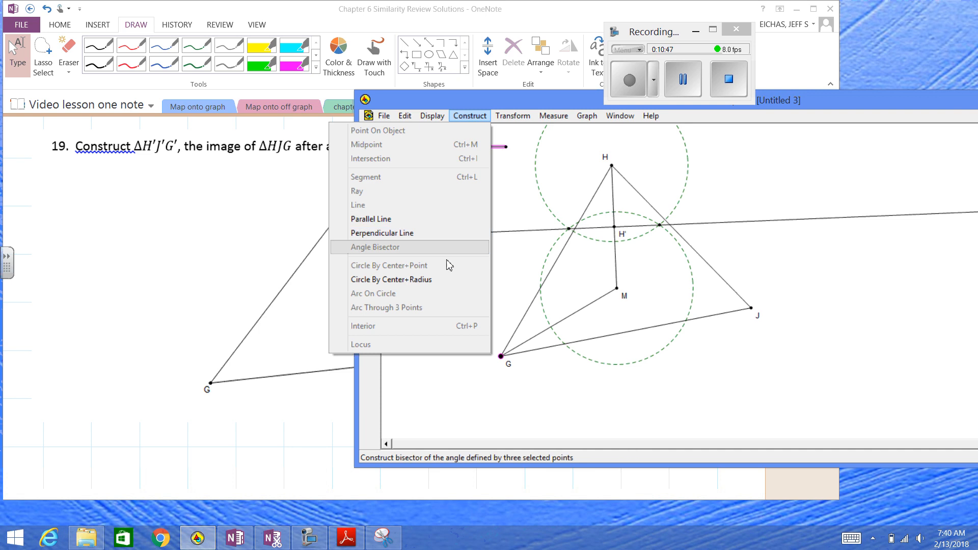
click(448, 279)
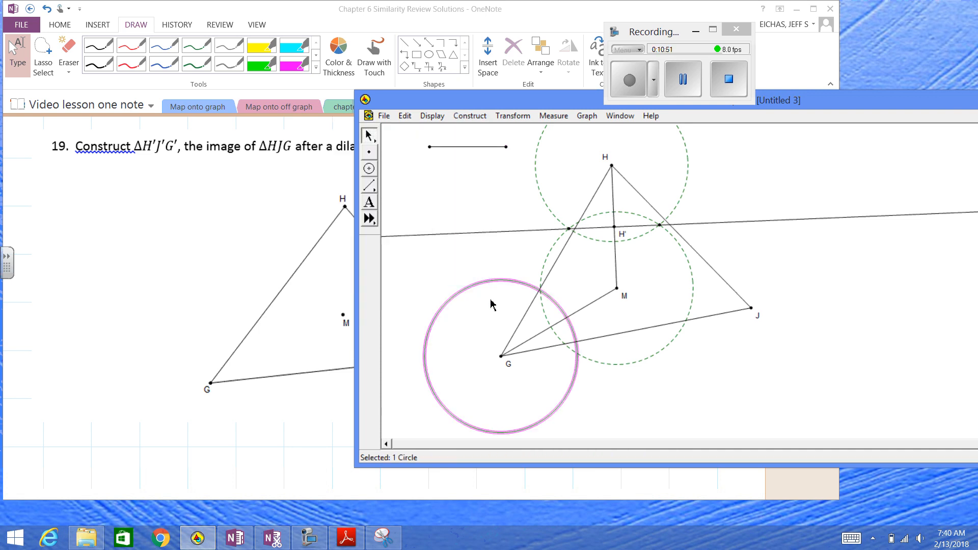
click(492, 312)
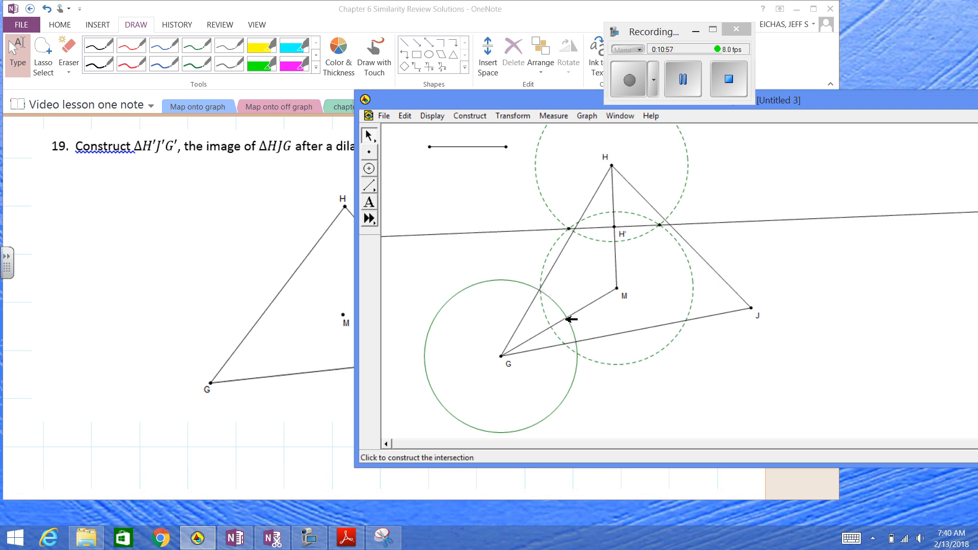
Mark both intersections of the circles around G and M and construct the line through them
click(570, 318)
click(571, 291)
click(583, 356)
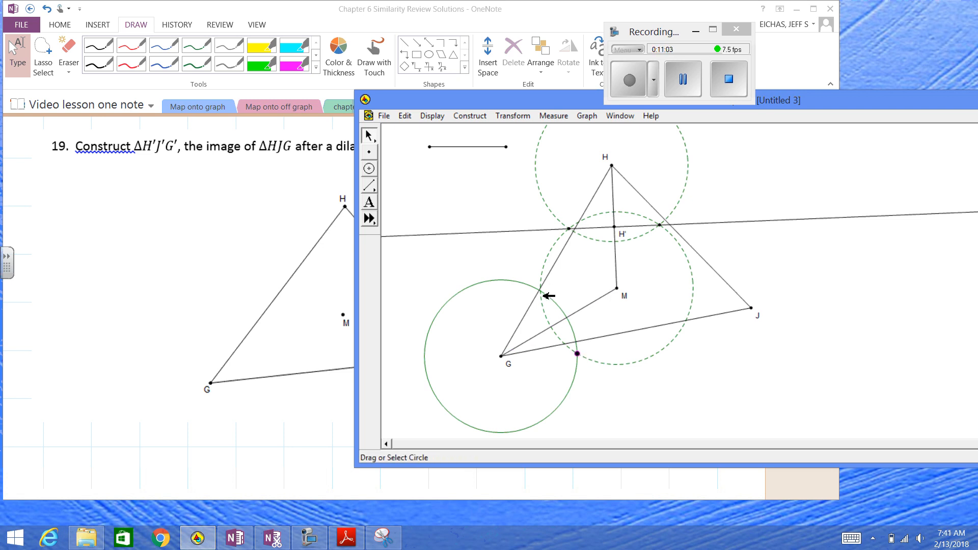
click(540, 290)
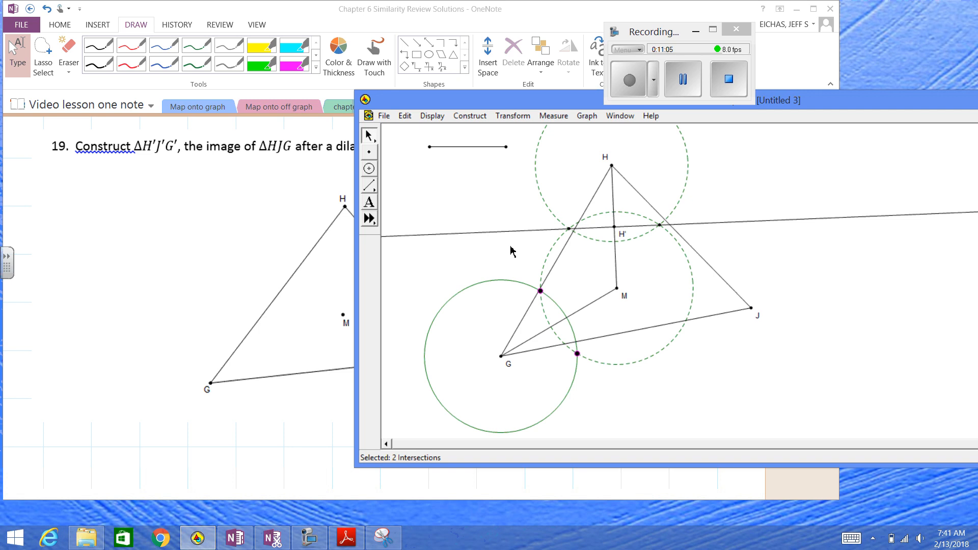
click(469, 116)
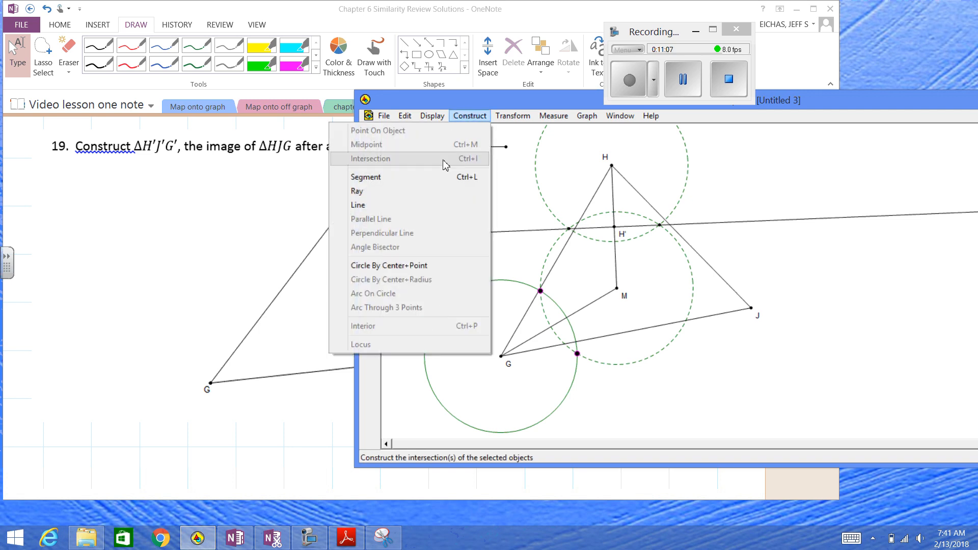
click(448, 207)
click(484, 327)
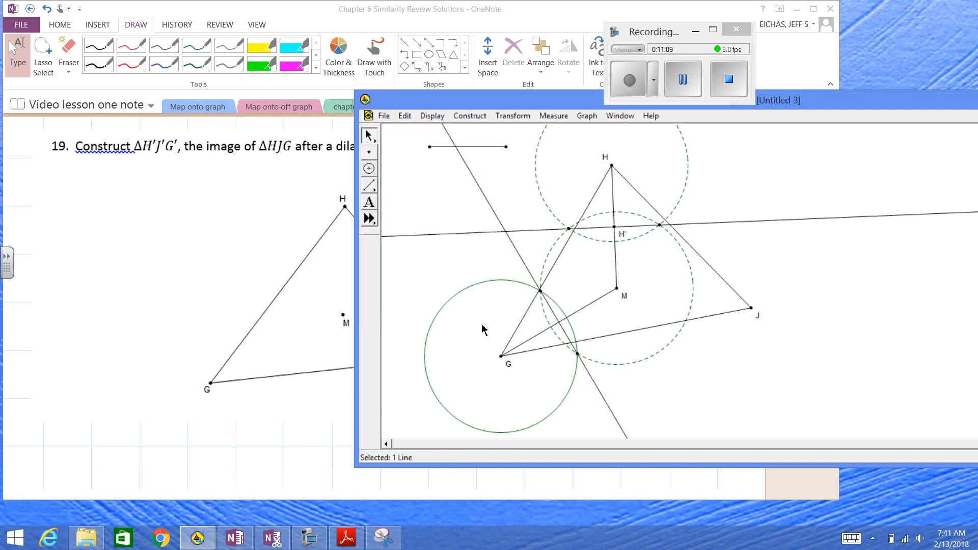
Mark the crossing of the new bisecting line and segment MG, and label it G' close to the point
click(560, 322)
right_click(560, 322)
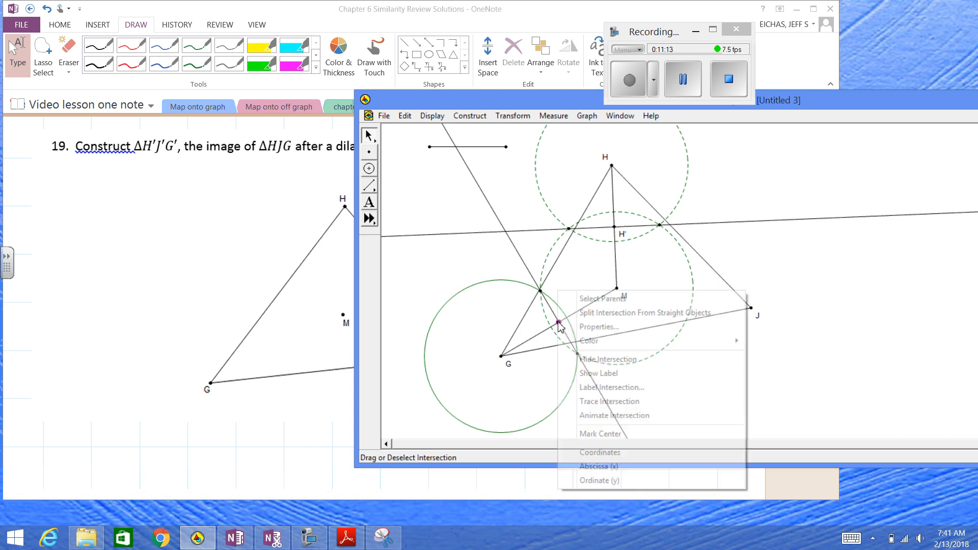
click(614, 387)
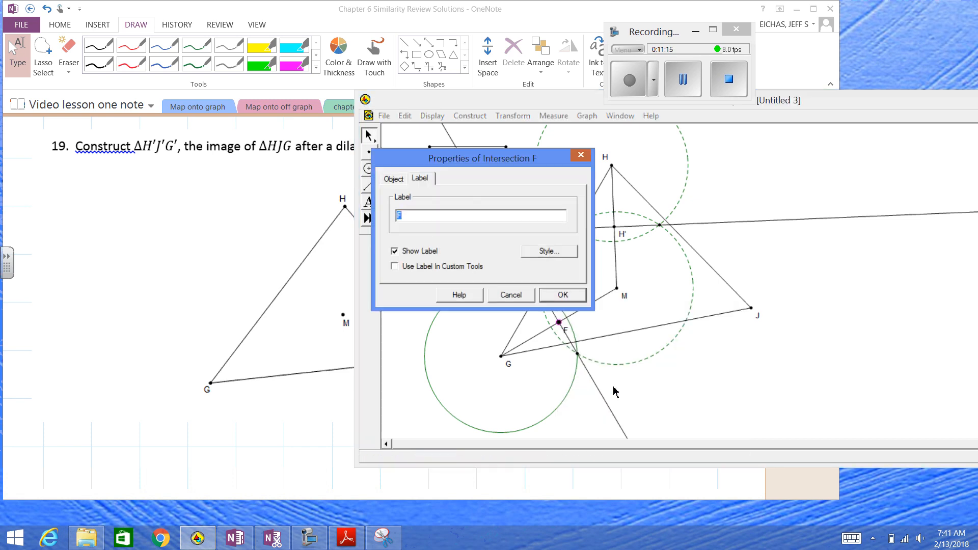
text(G)
key(Return)
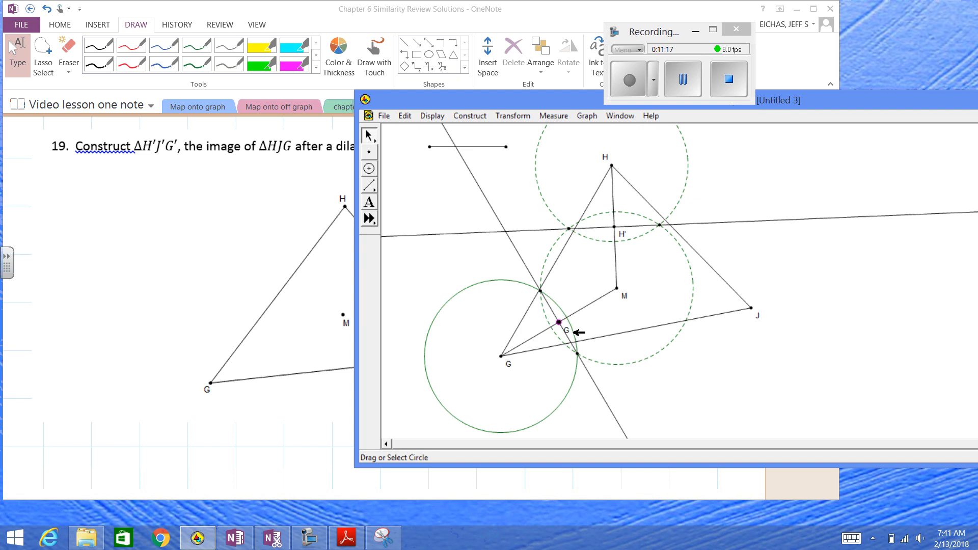
double_click(565, 336)
text(G)
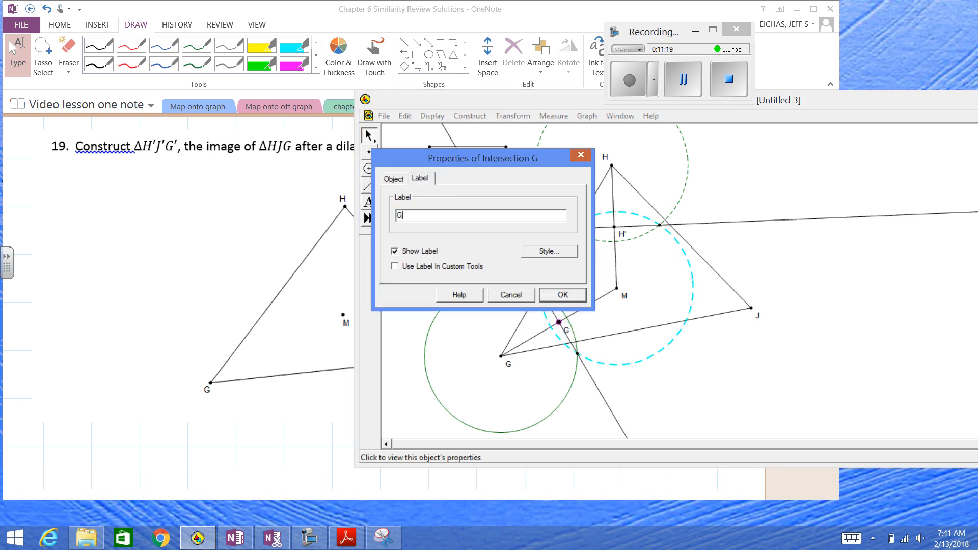
text(')
key(Return)
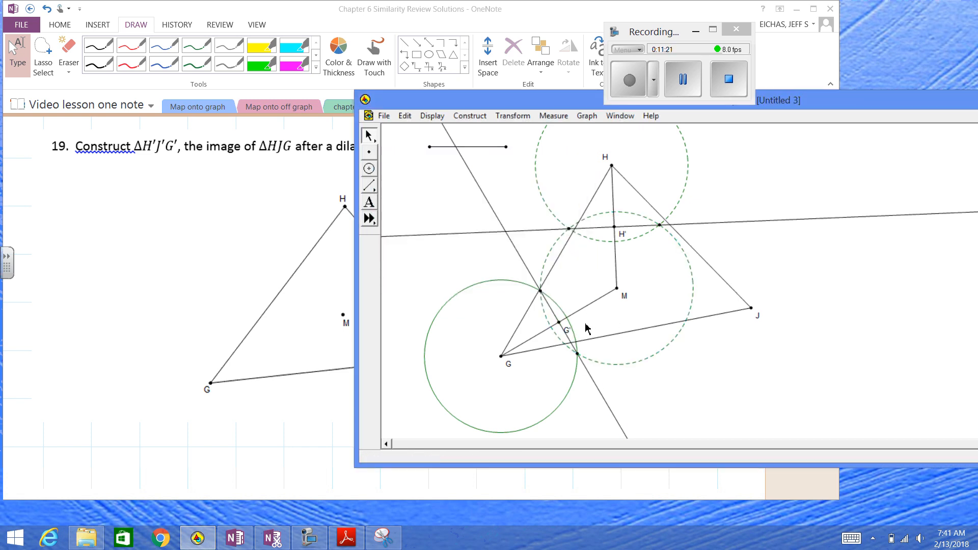
drag(572, 331, 570, 324)
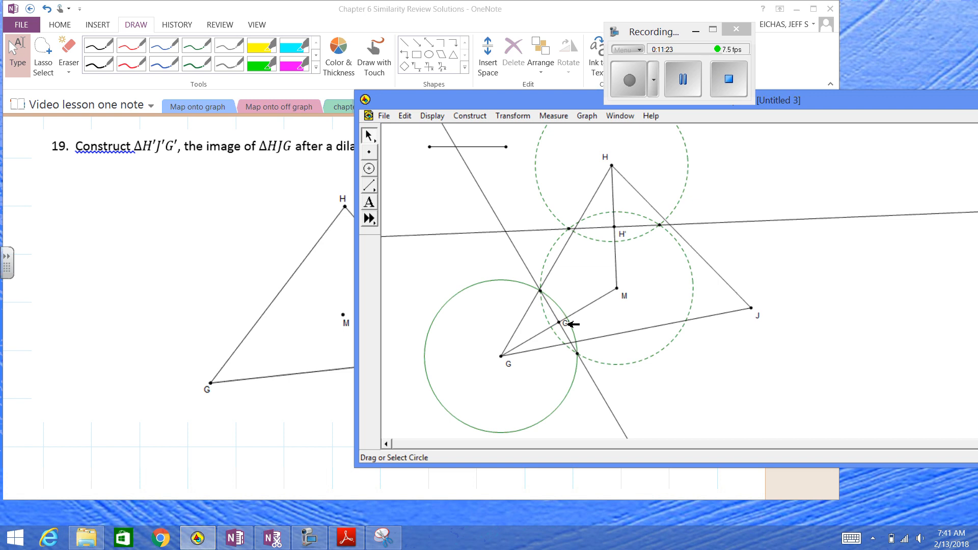
Construct the segment from M to J
click(617, 288)
shift+click(752, 308)
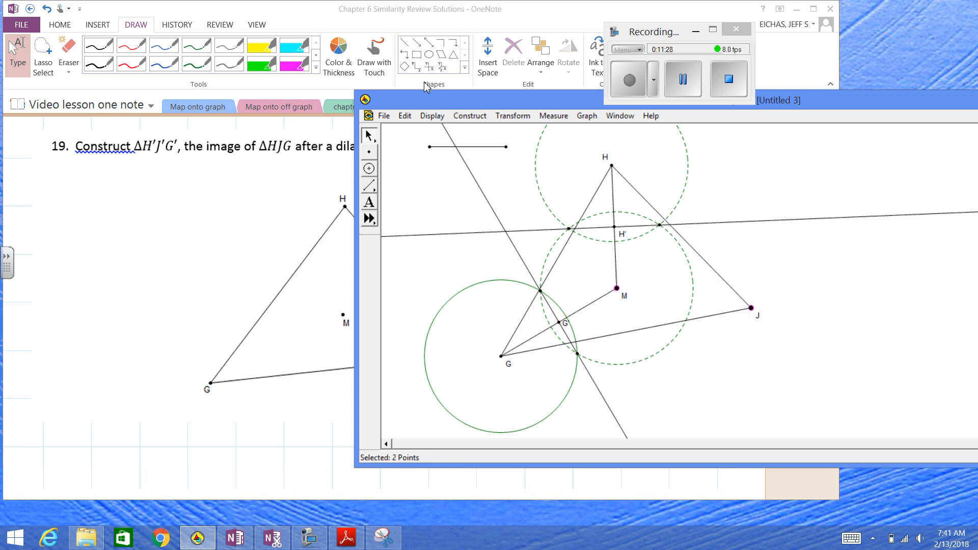
click(430, 117)
mouse_move(470, 116)
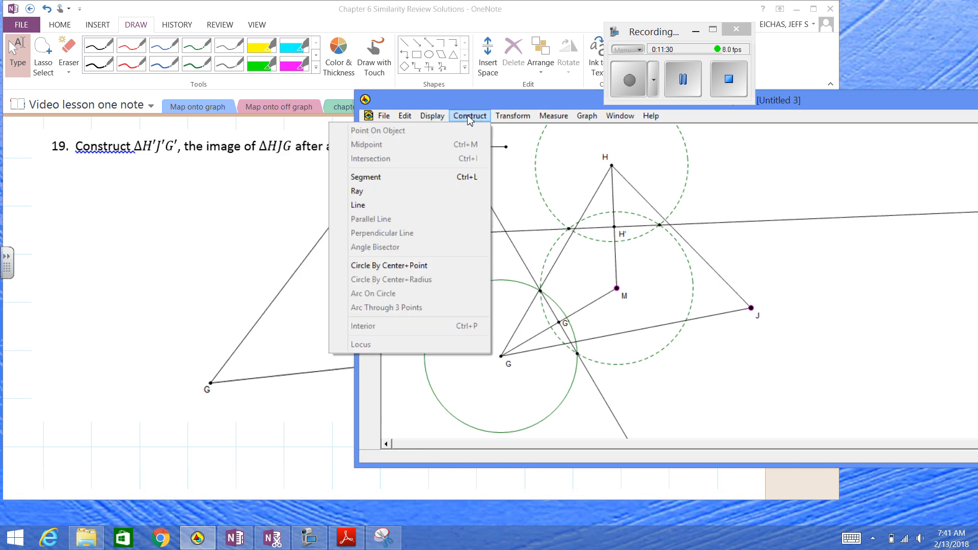
click(438, 177)
click(435, 165)
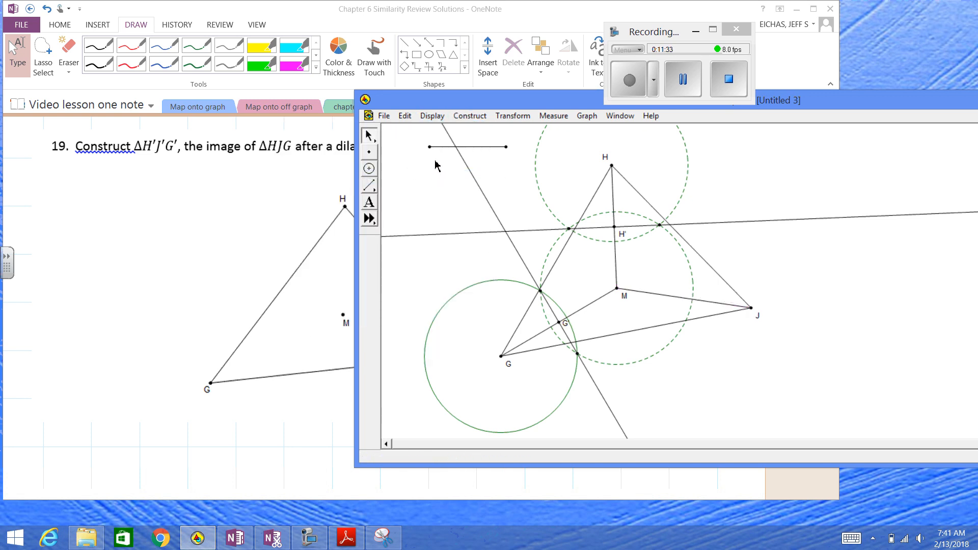
Construct a circle centered at J using the short free segment as its radius
click(442, 147)
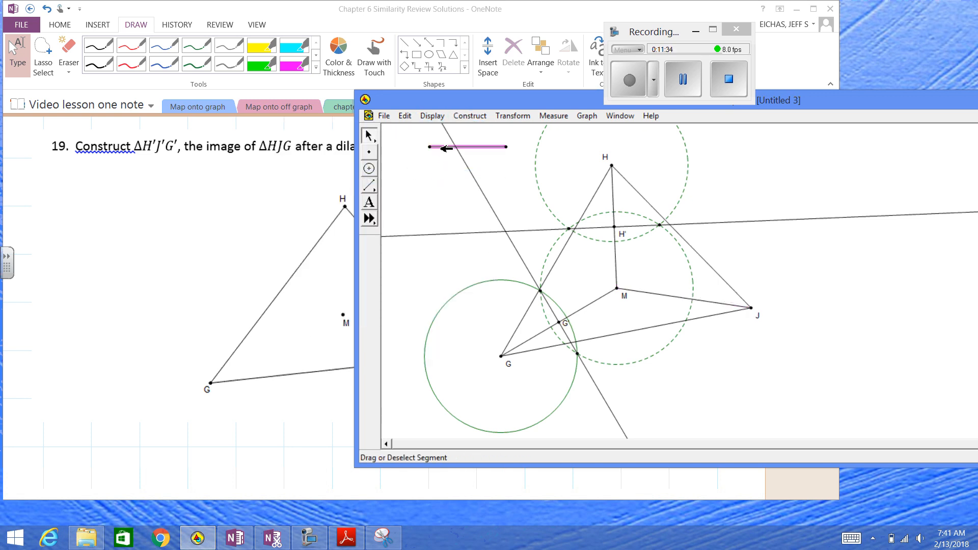
click(751, 309)
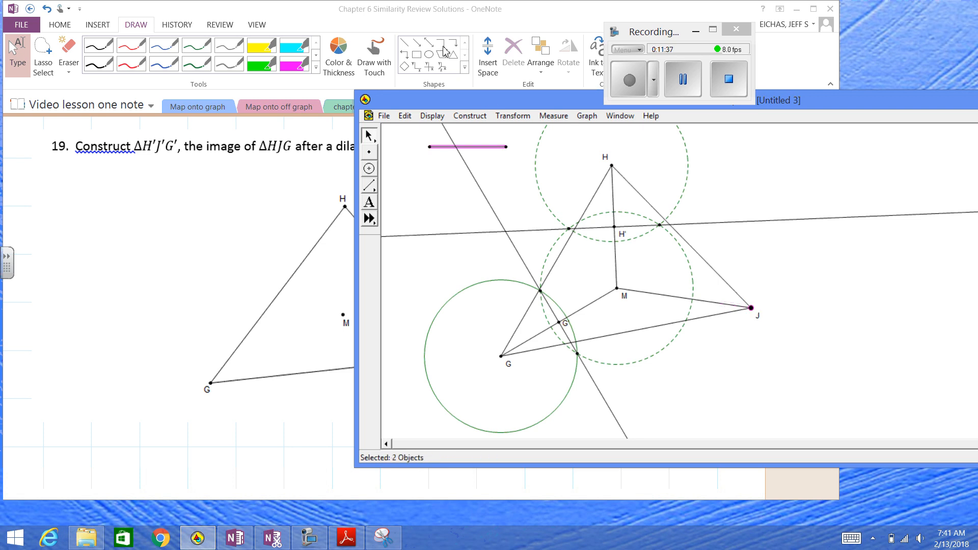
click(471, 116)
click(431, 284)
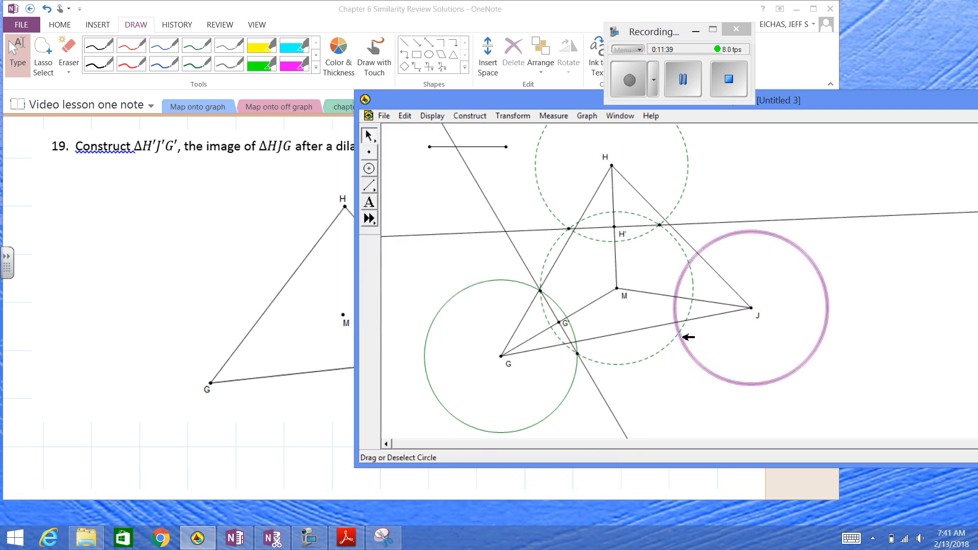
Mark both intersections of the circles around J and M and construct the line through them
click(684, 337)
click(680, 334)
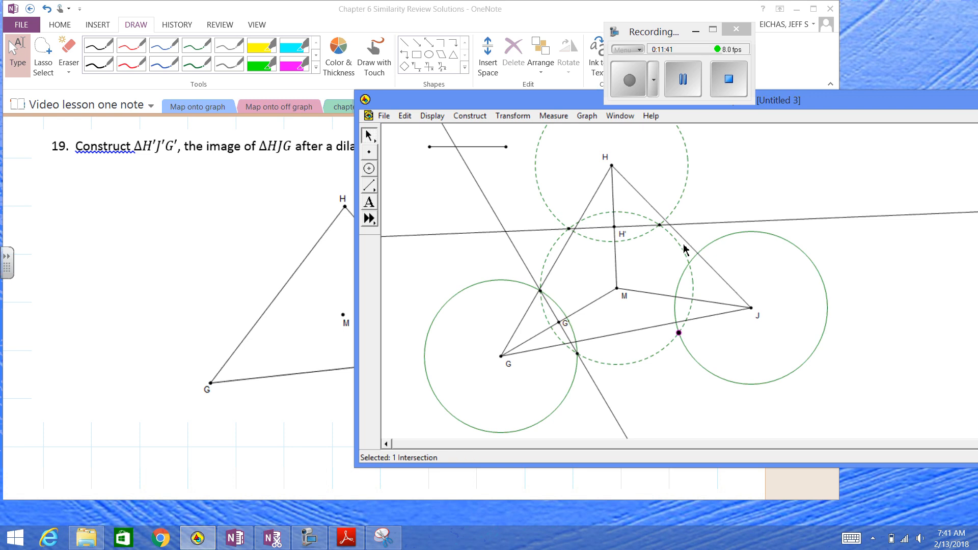
click(689, 264)
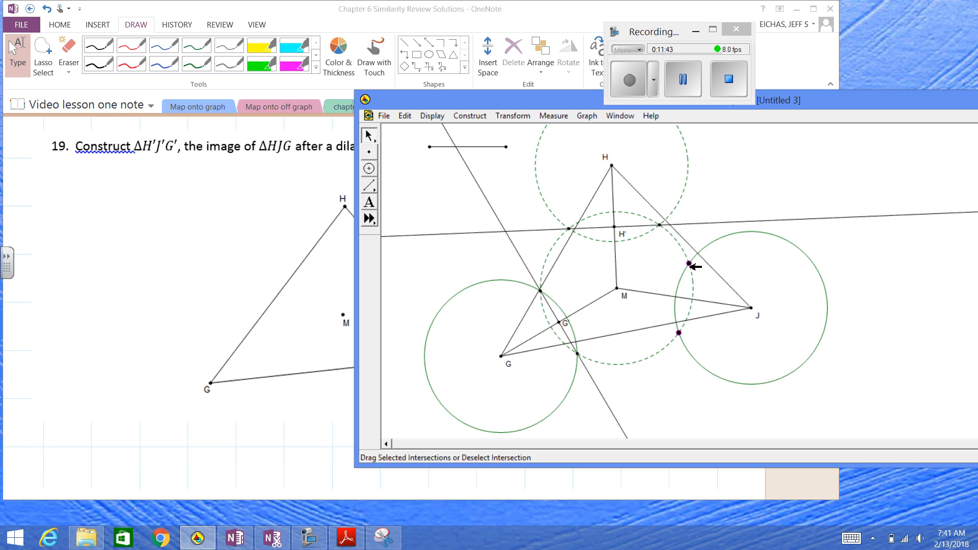
click(470, 115)
click(436, 206)
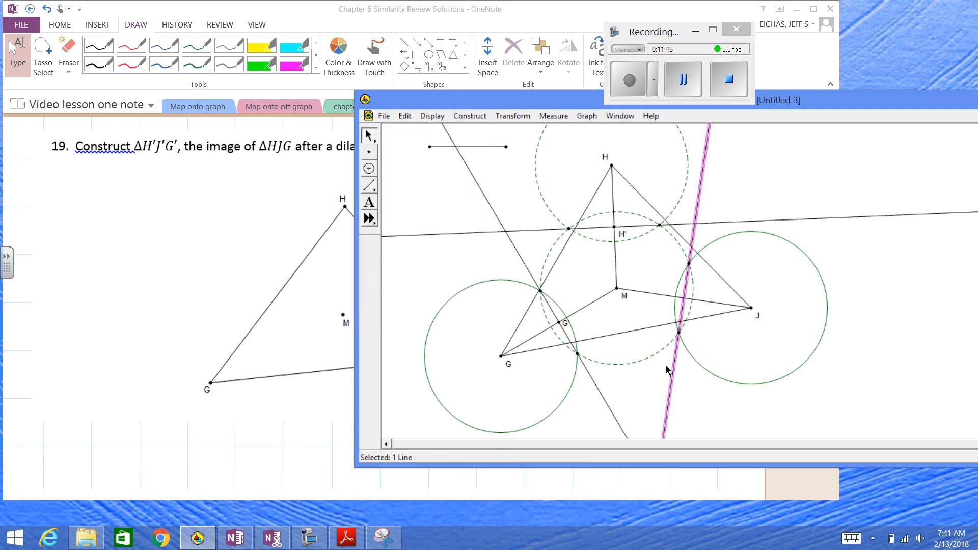
Mark the crossing of the new bisecting line and segment MJ, label it J', and place the label just above the point
click(737, 334)
click(683, 298)
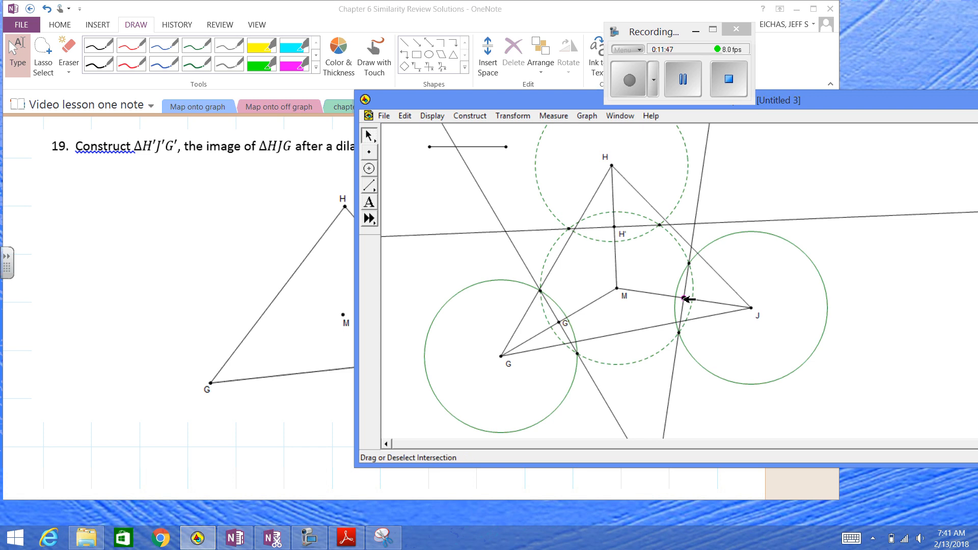
right_click(683, 298)
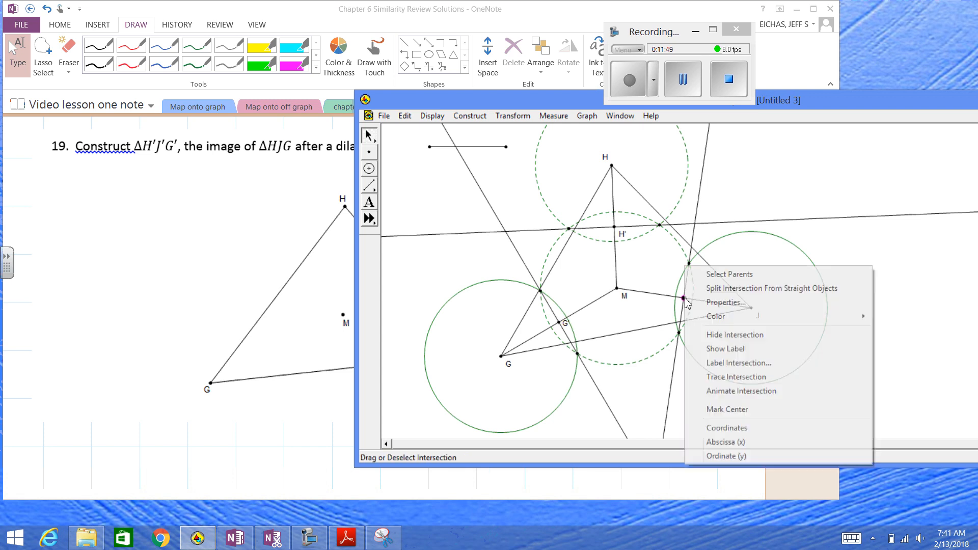
click(713, 362)
text(J')
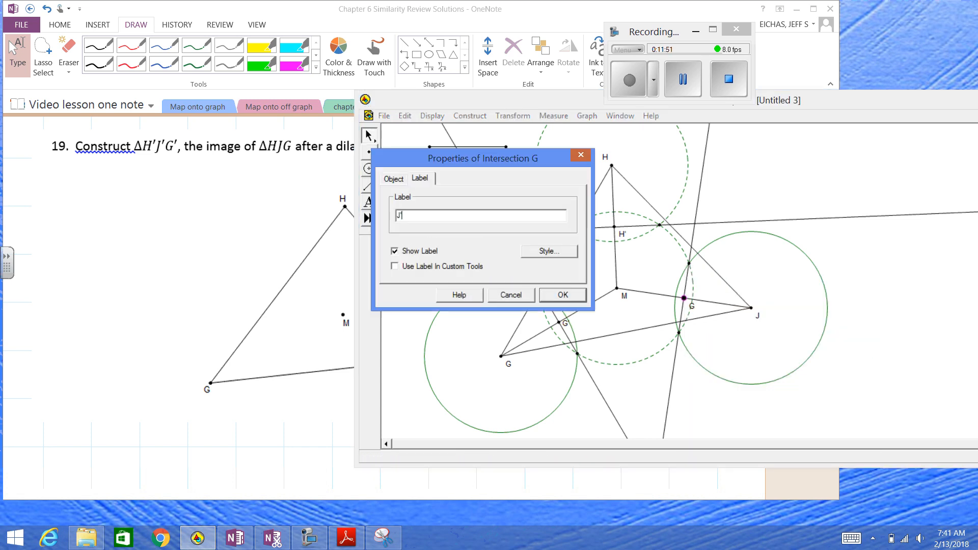
key(Return)
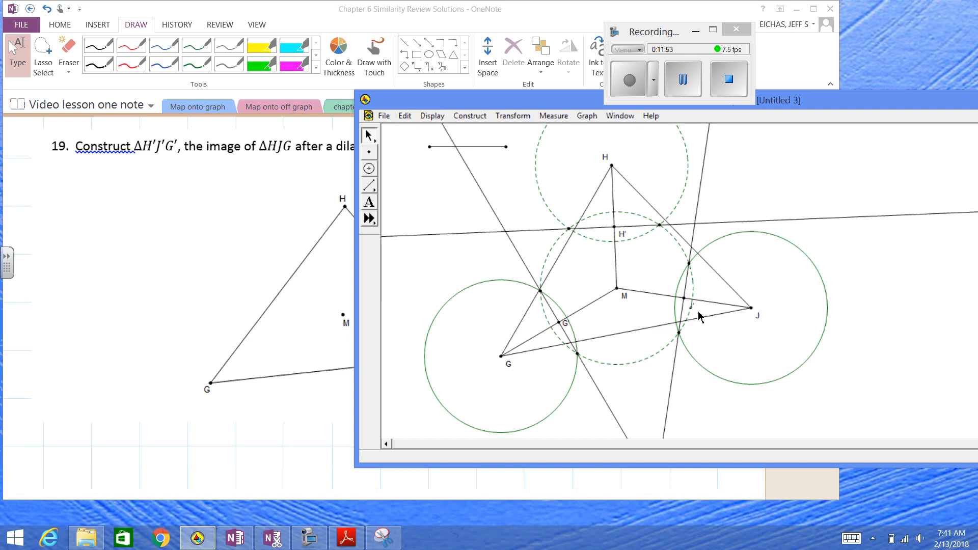
drag(688, 305, 691, 296)
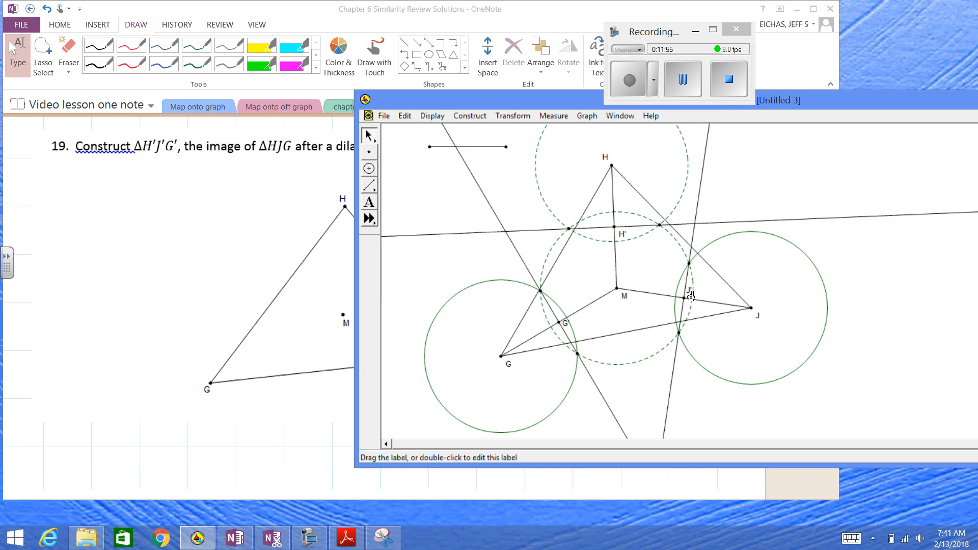
Construct the three segments joining H', G' and J' to form the dilated triangle
click(614, 227)
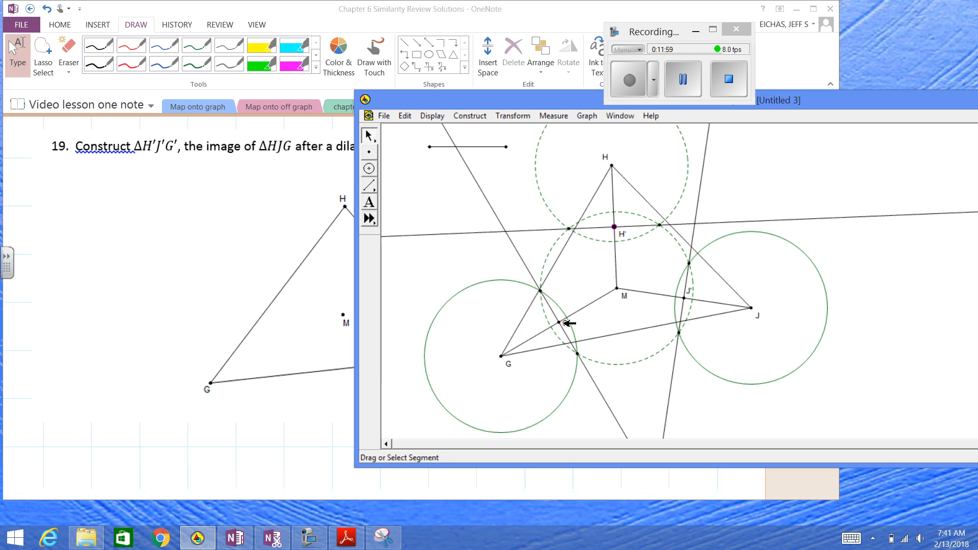
shift+click(561, 322)
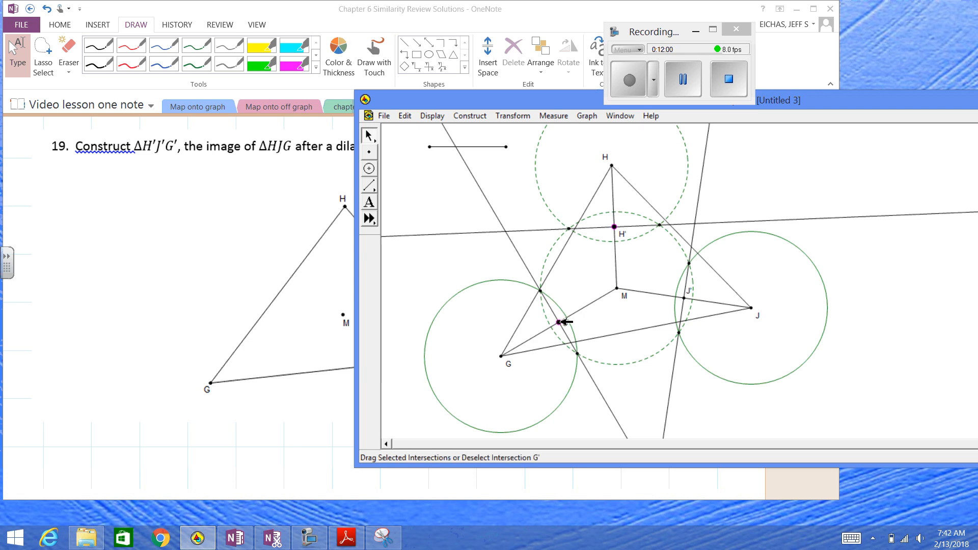
shift+click(684, 299)
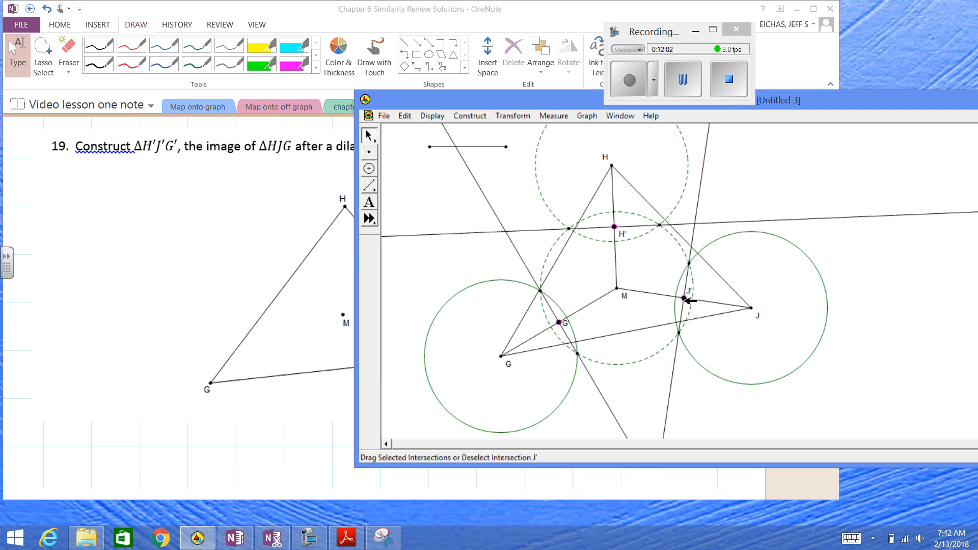
click(469, 116)
click(435, 178)
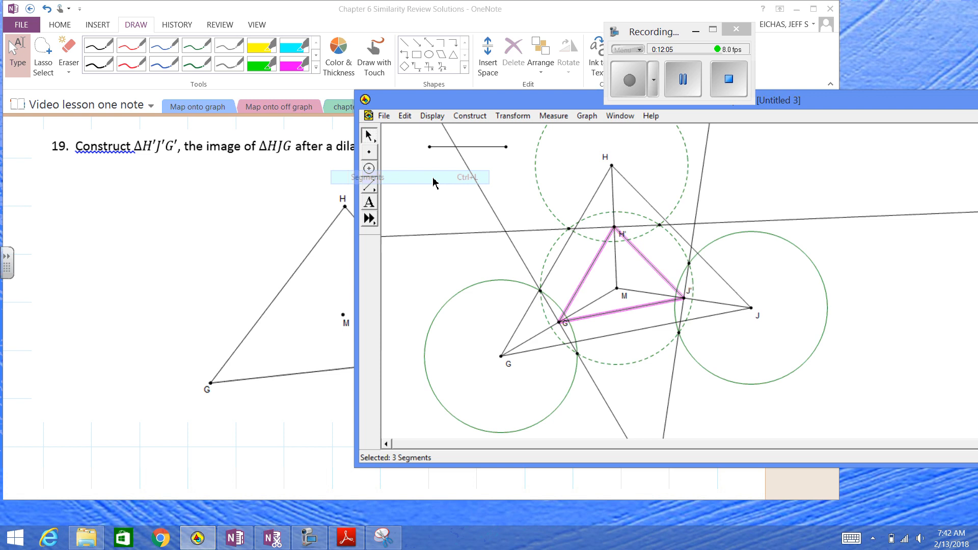
Set the line width of the three sides of triangle H'J'G' to thick
click(431, 116)
mouse_move(429, 143)
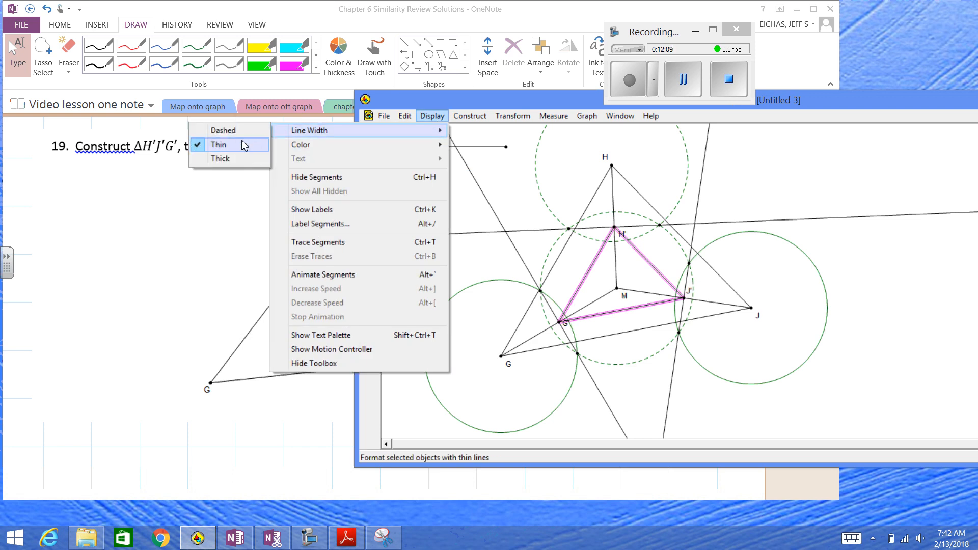
click(242, 159)
click(792, 166)
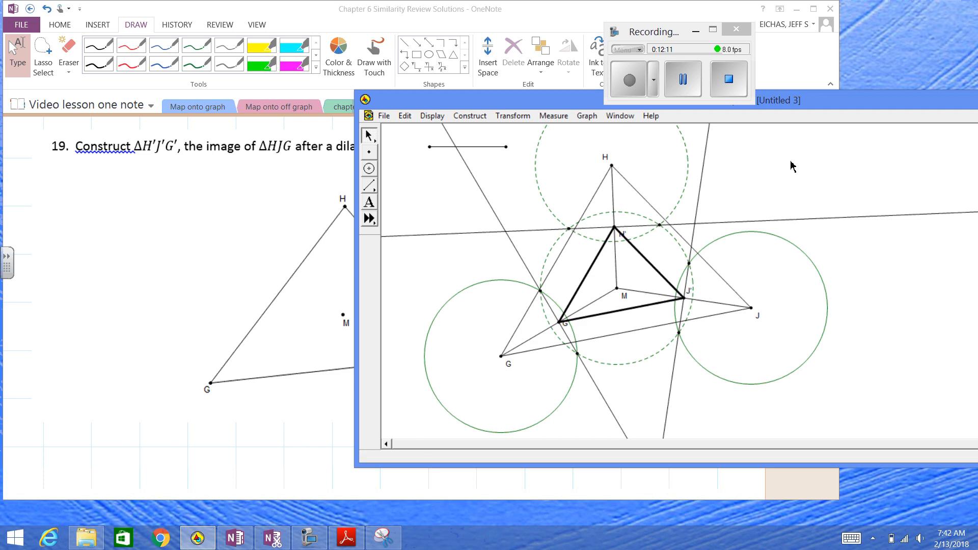
Switch to OneNote to view problem 19 on the review page, leaving its picture unselected
click(627, 91)
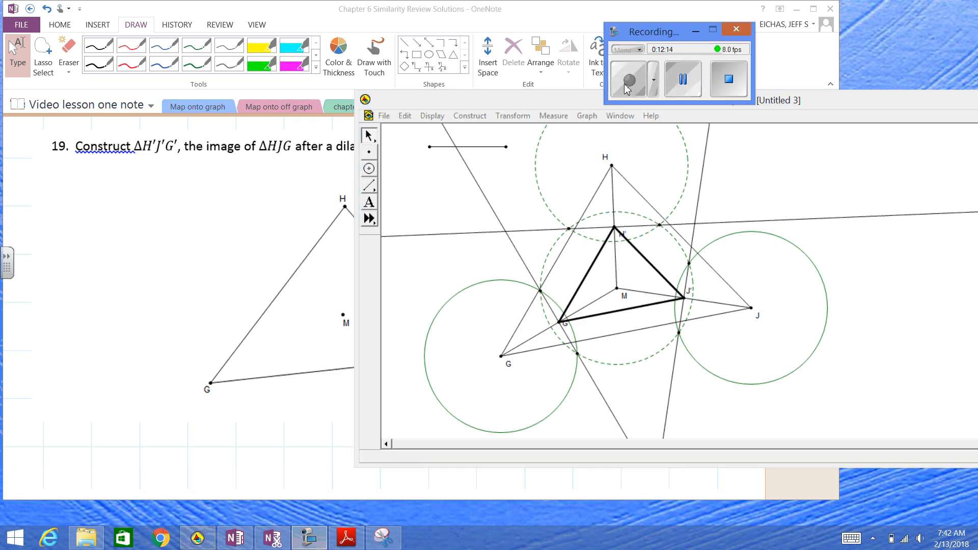
click(174, 220)
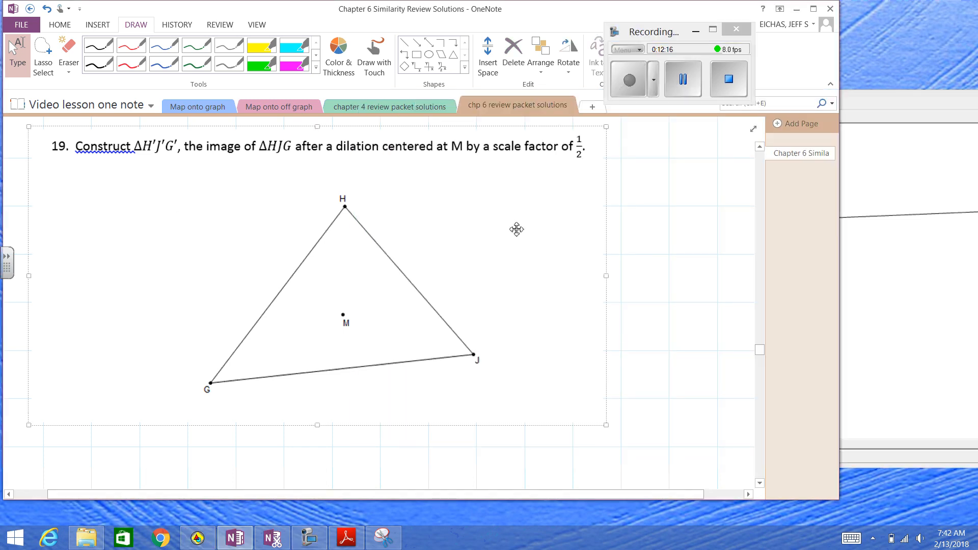
click(655, 236)
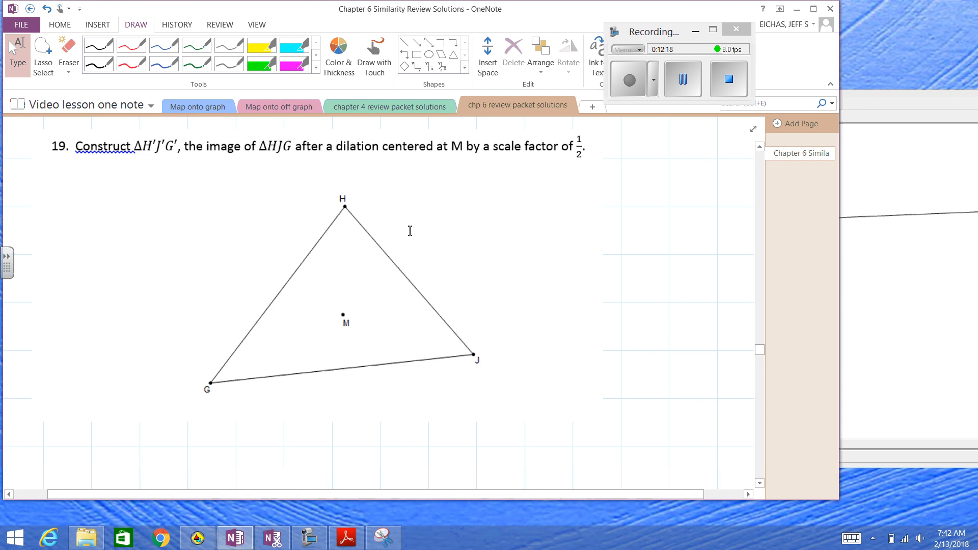